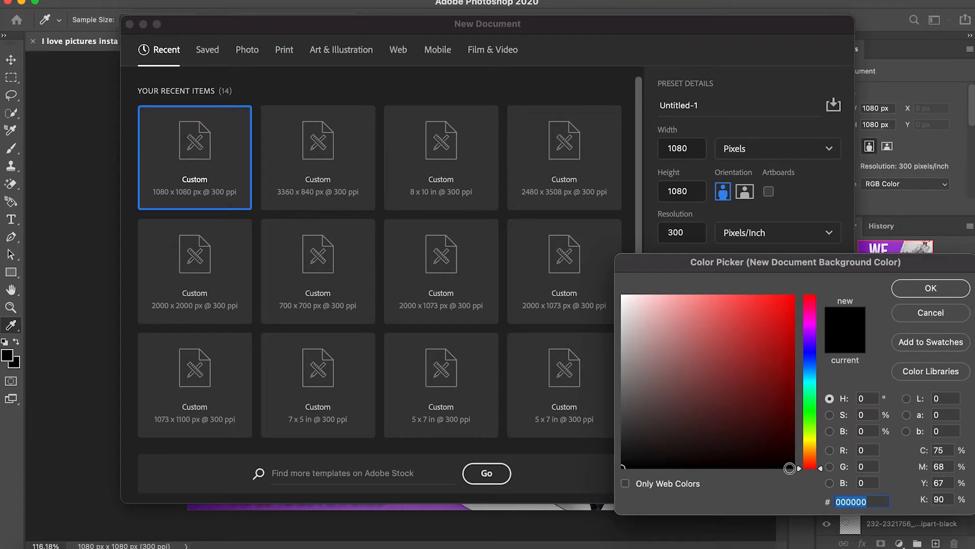
Confirm black as the custom background colour and create the 1080 x 1080 px document at 300 pixels/inch.
click(925, 289)
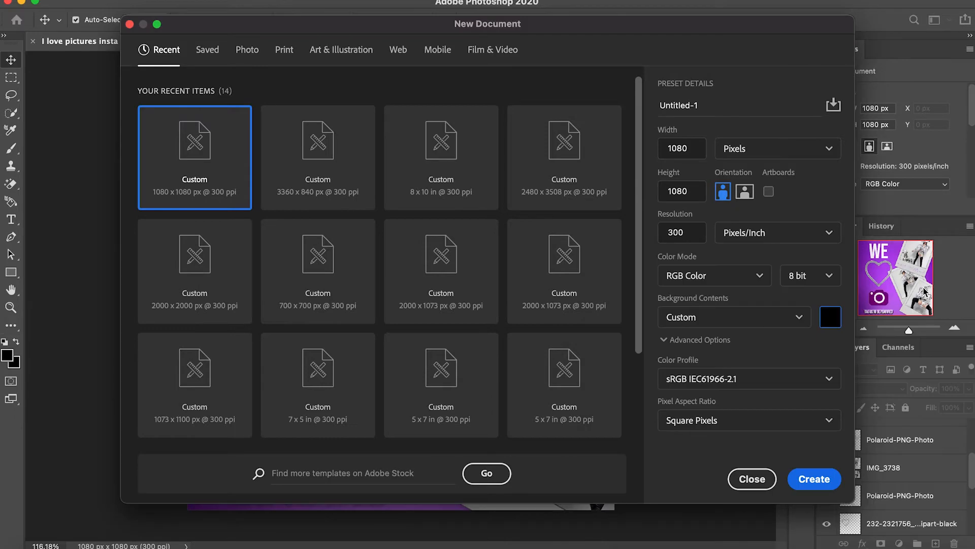
click(828, 480)
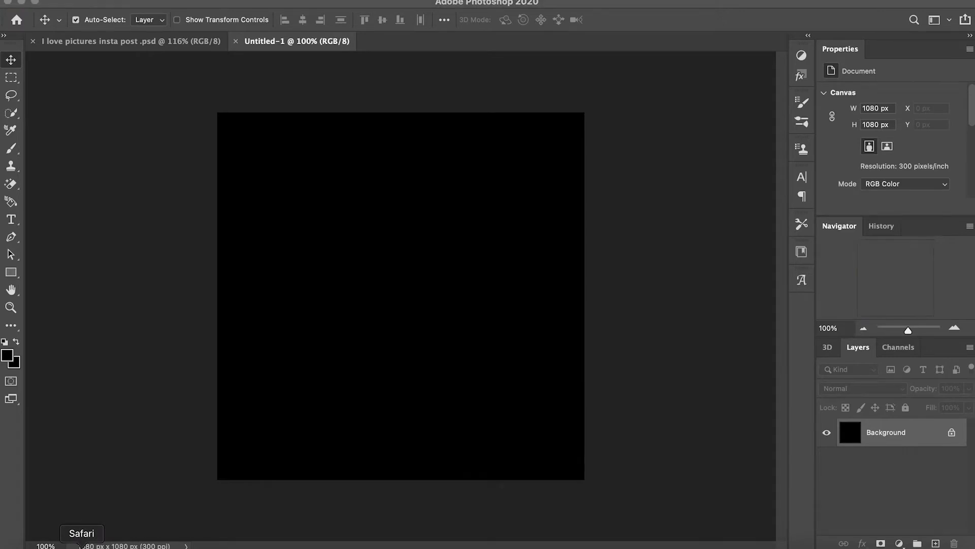
Switch to Safari, search Google for "pink background" and open the image results.
click(79, 545)
text(pink background)
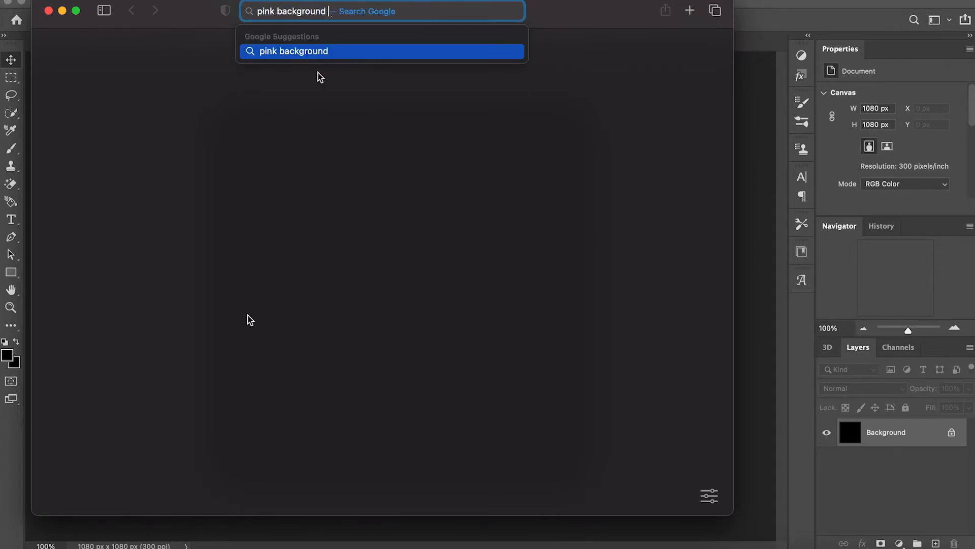
key(Return)
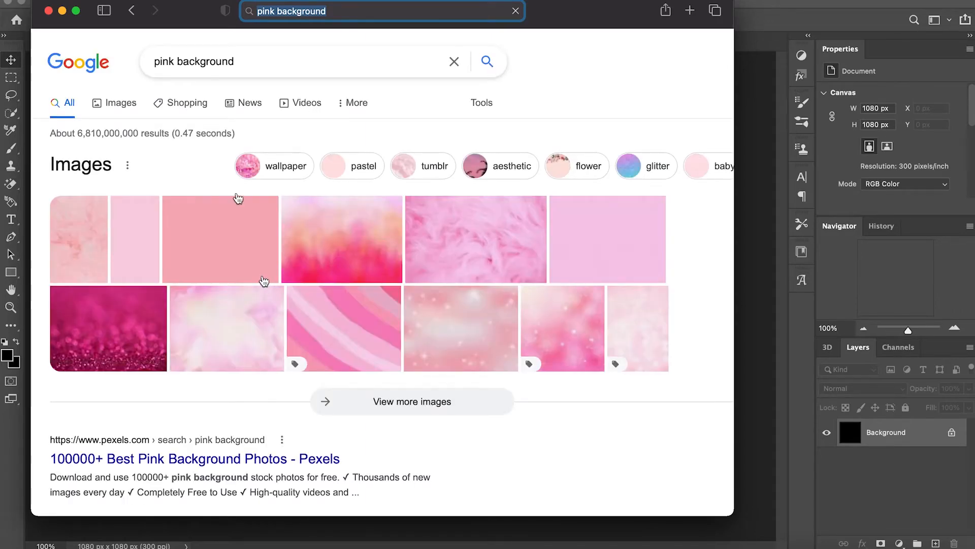
scroll(367, 302, down, 2)
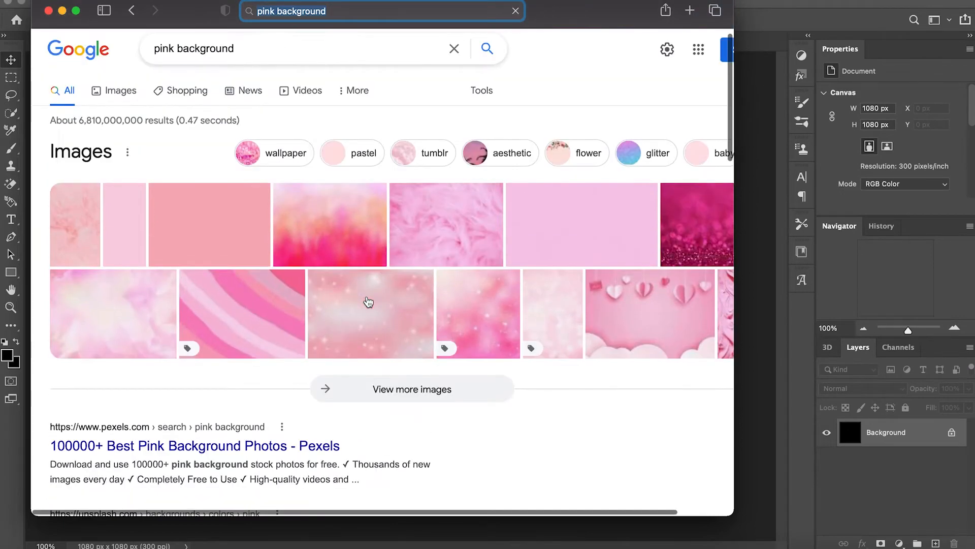
click(121, 78)
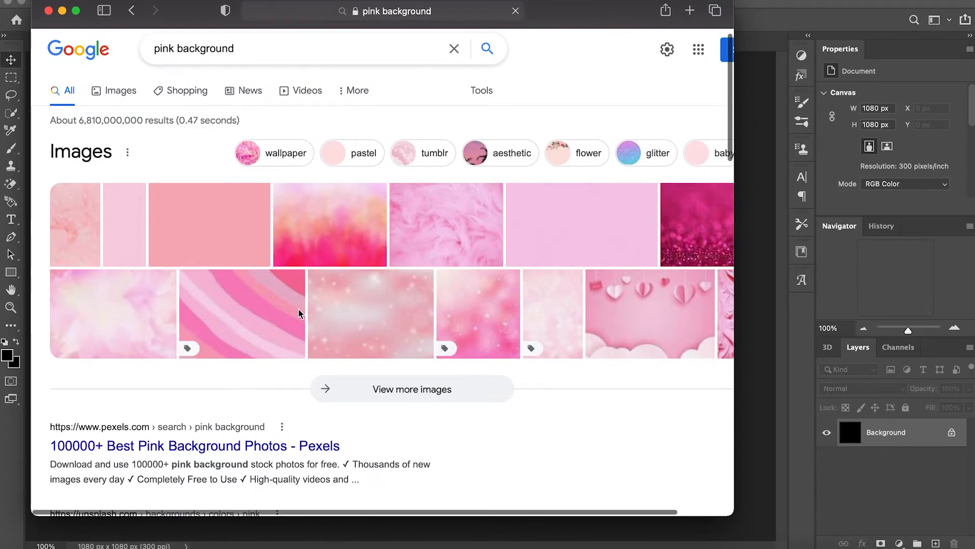
click(311, 324)
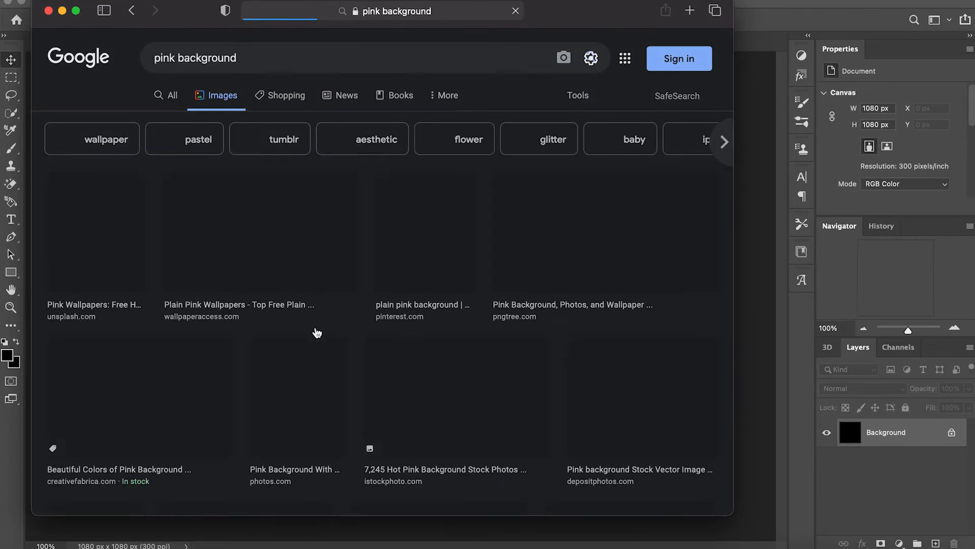
Find the plain Hot Pink Background Wallpaper from NawPic in the image results and save it to Downloads.
scroll(315, 328, down, 2)
scroll(316, 332, down, 7)
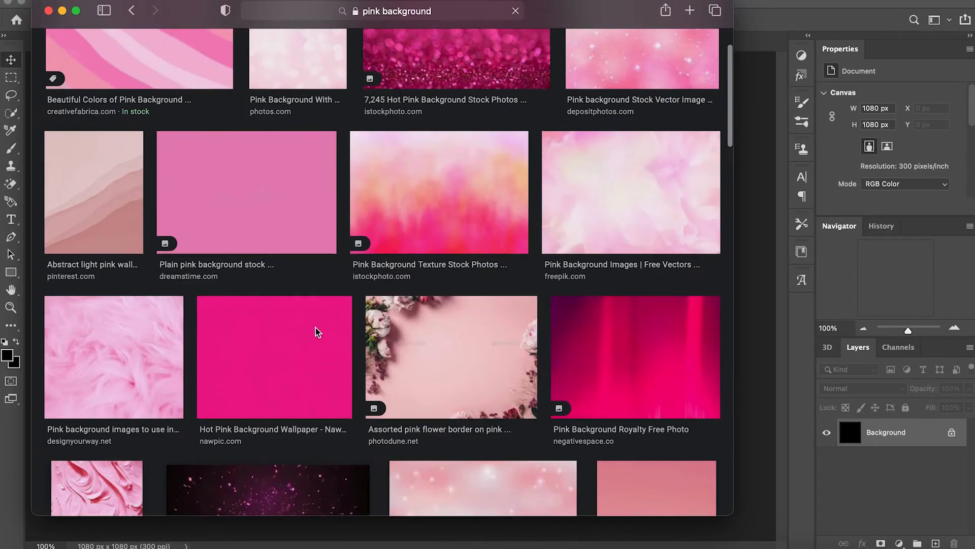
scroll(316, 331, down, 4)
scroll(316, 331, up, 1)
click(295, 215)
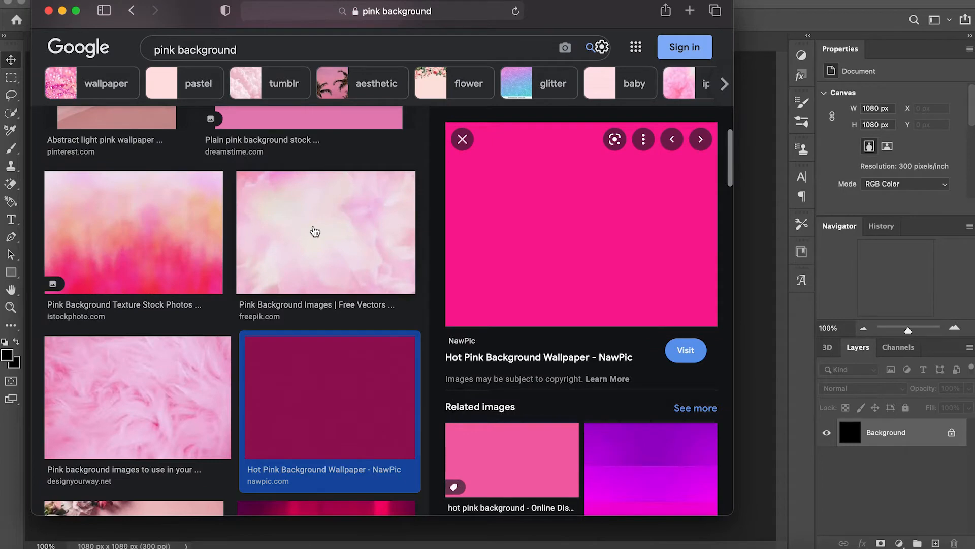
right_click(651, 259)
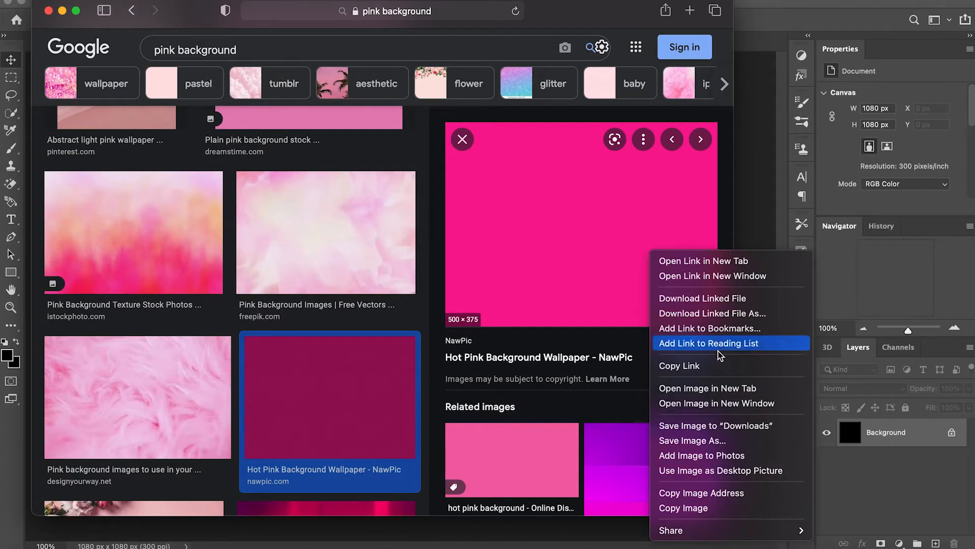
click(731, 426)
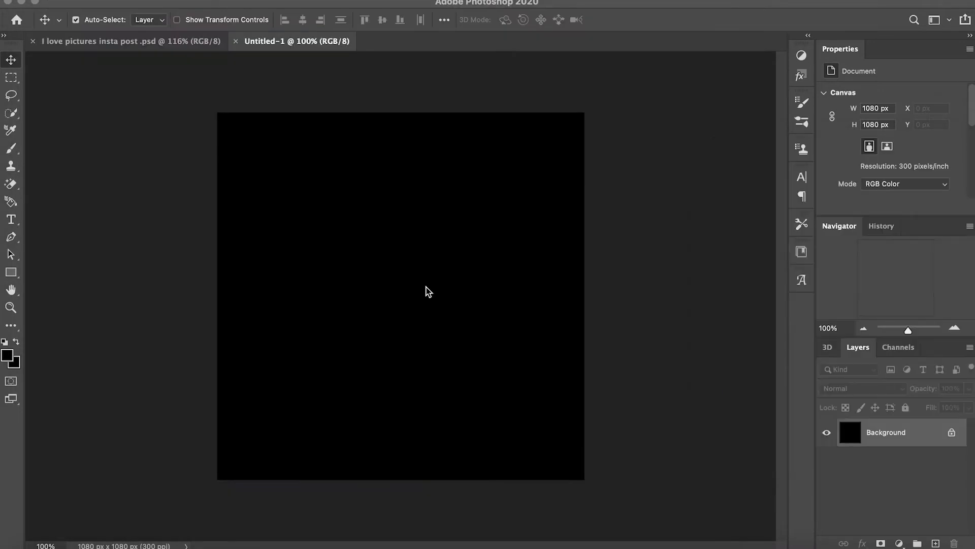
Place the downloaded hot pink image in the Photoshop document, enlarged to about 1606 x 1206 px to cover the whole canvas.
drag(584, 434, 655, 548)
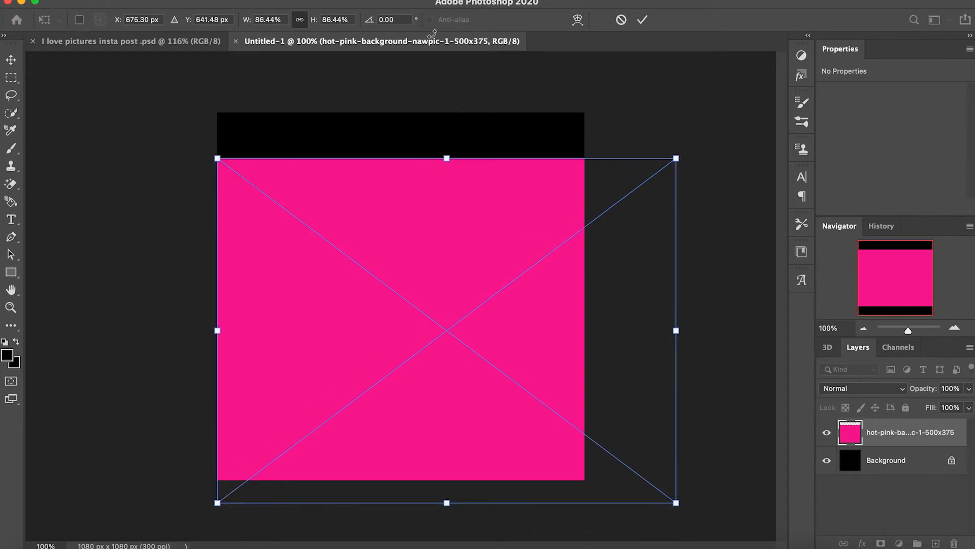
drag(445, 158, 444, 93)
drag(524, 254, 476, 250)
click(643, 19)
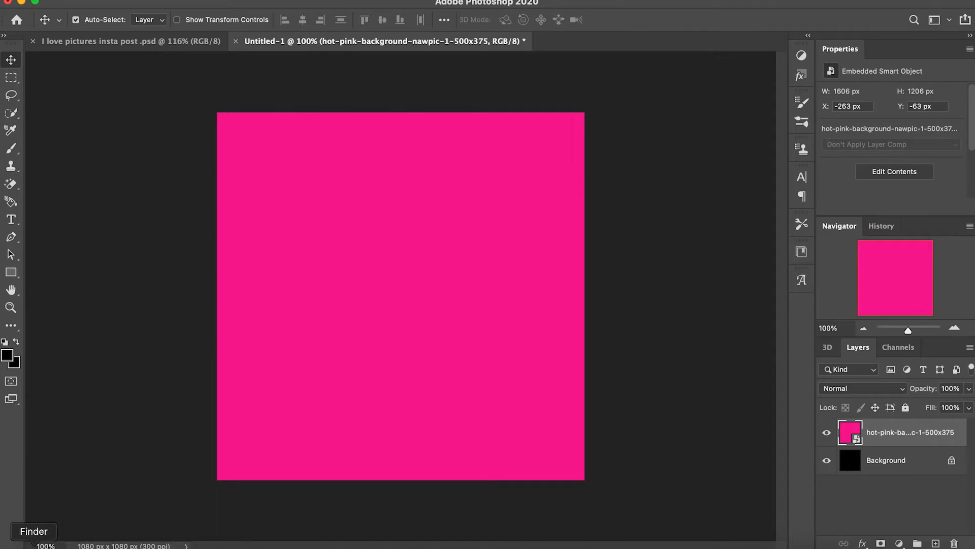
Switch to Safari, search Google for "polaroid png" and open the image results.
click(87, 545)
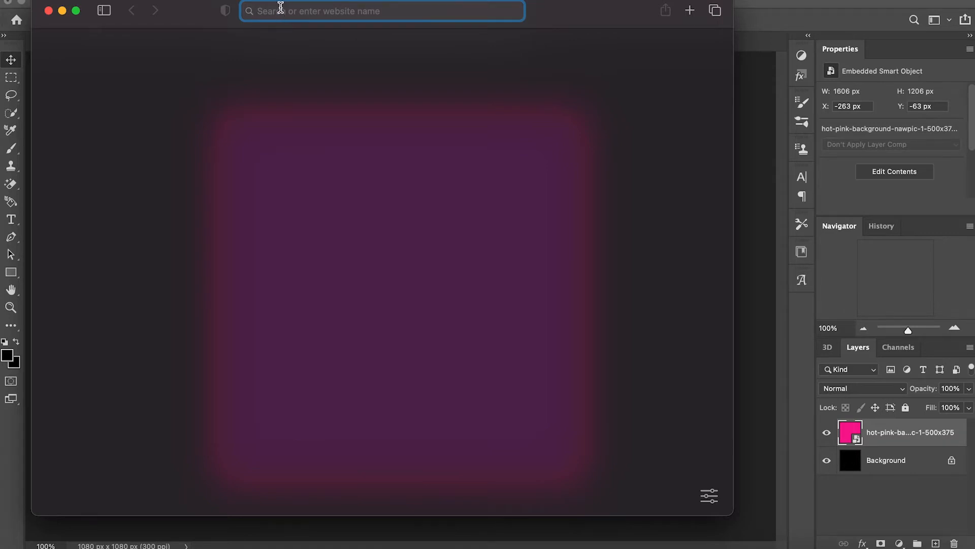
text(polaroid png)
key(Return)
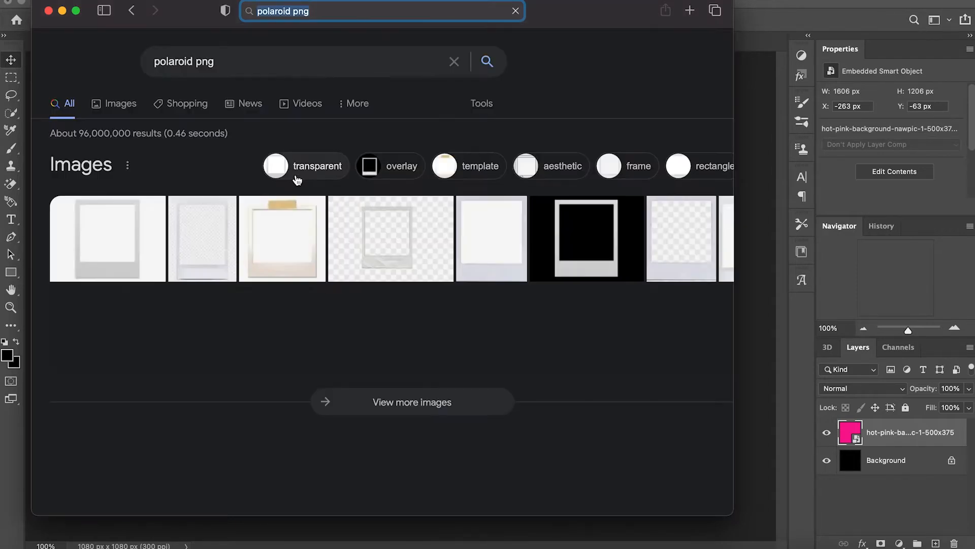
click(118, 268)
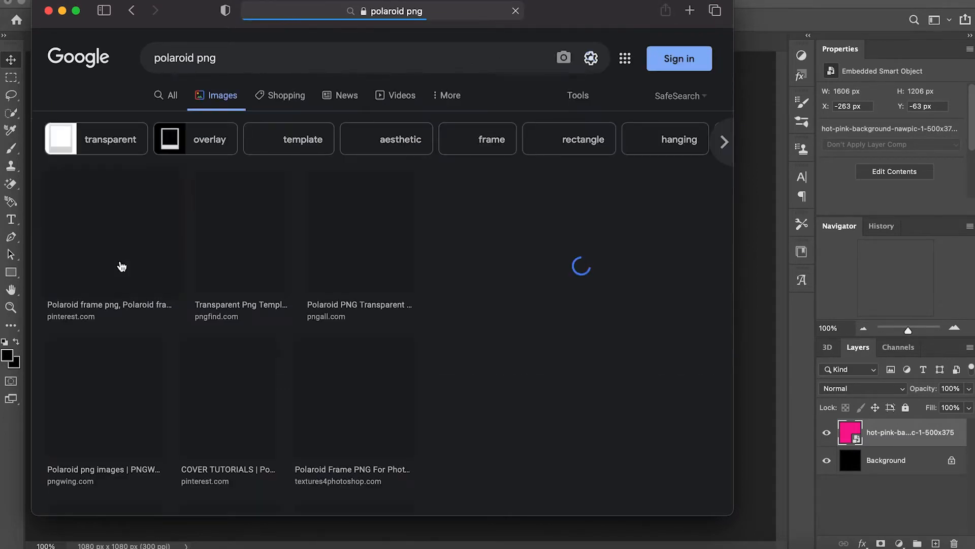
Save the first transparent polaroid frame image from the results to Downloads and close the browser window.
click(123, 266)
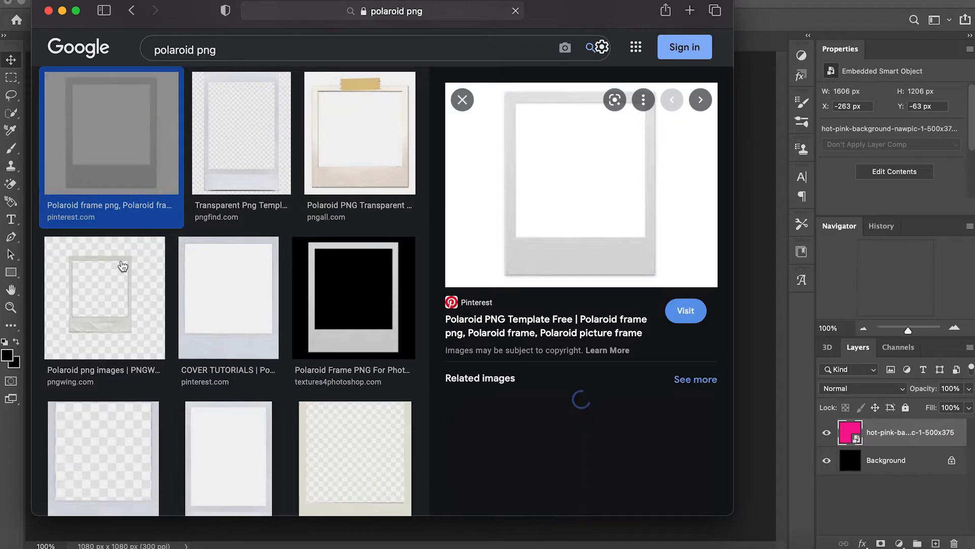
right_click(625, 208)
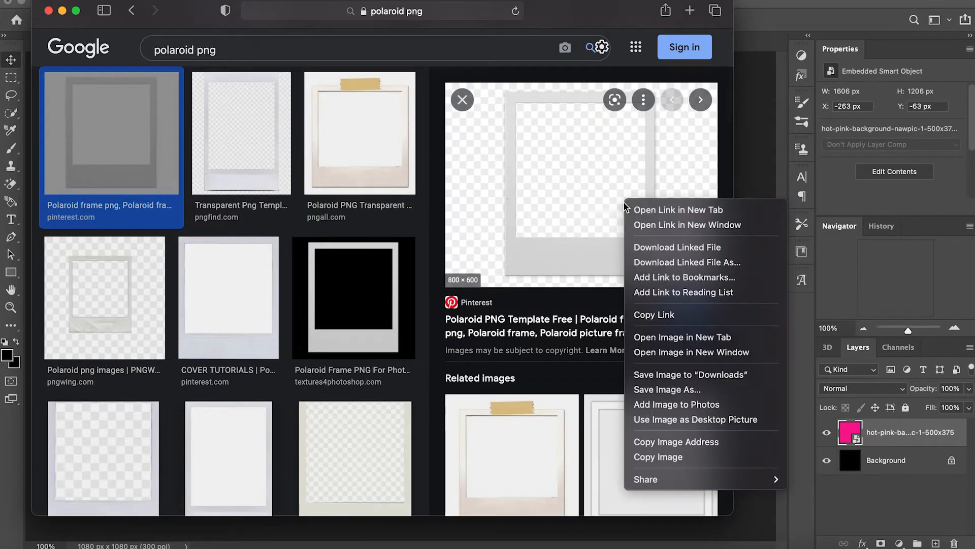
click(701, 377)
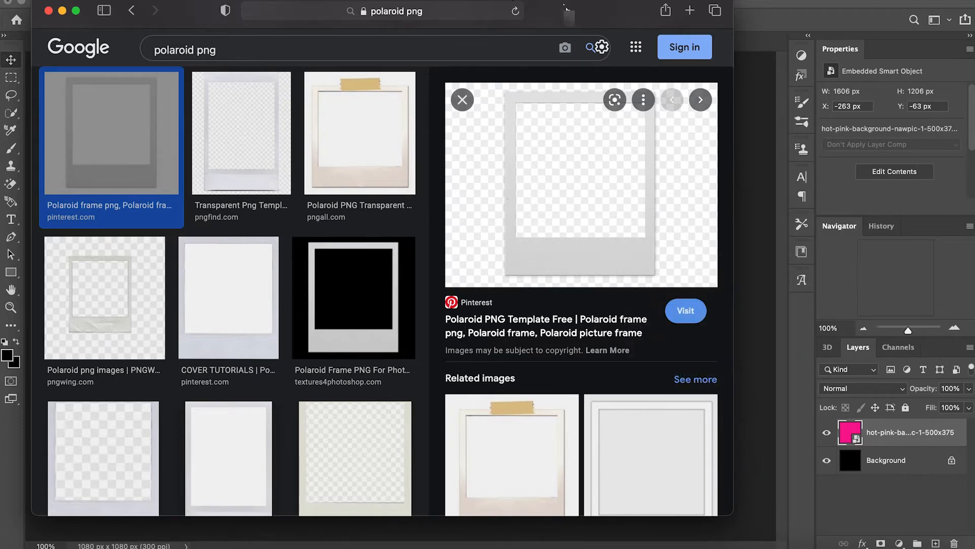
click(48, 10)
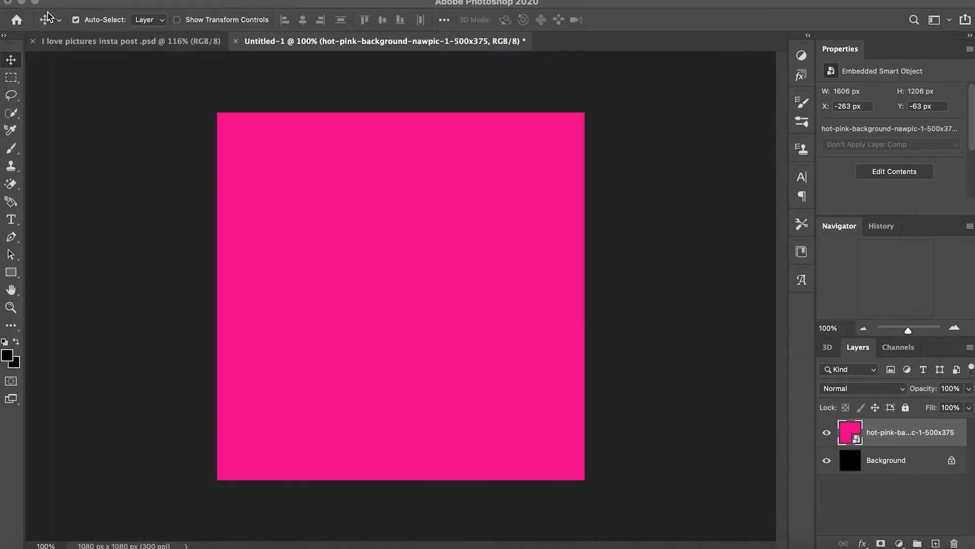
Place the downloaded polaroid PNG from Finder, scaled to about 24%, rotated about -11.66° and positioned in the right half of the canvas.
click(33, 544)
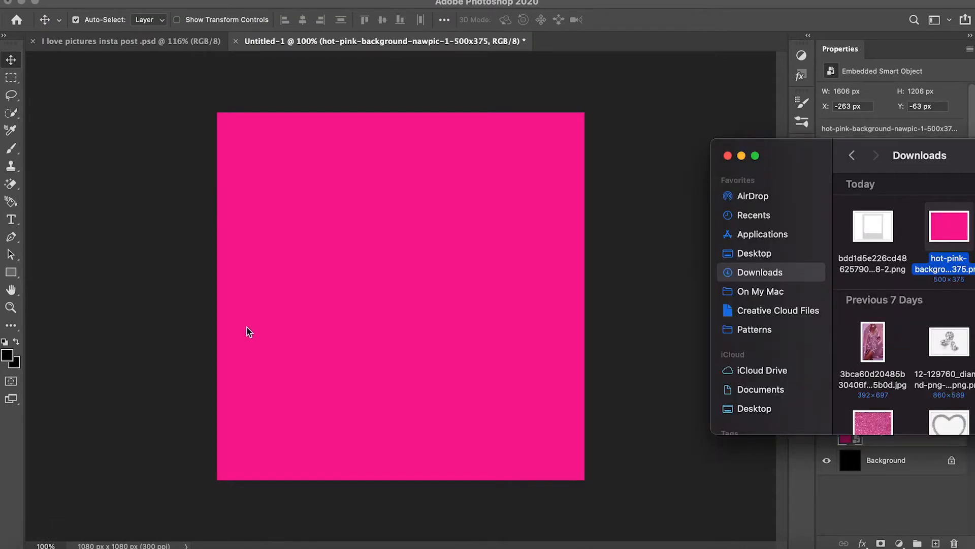
drag(870, 235, 483, 322)
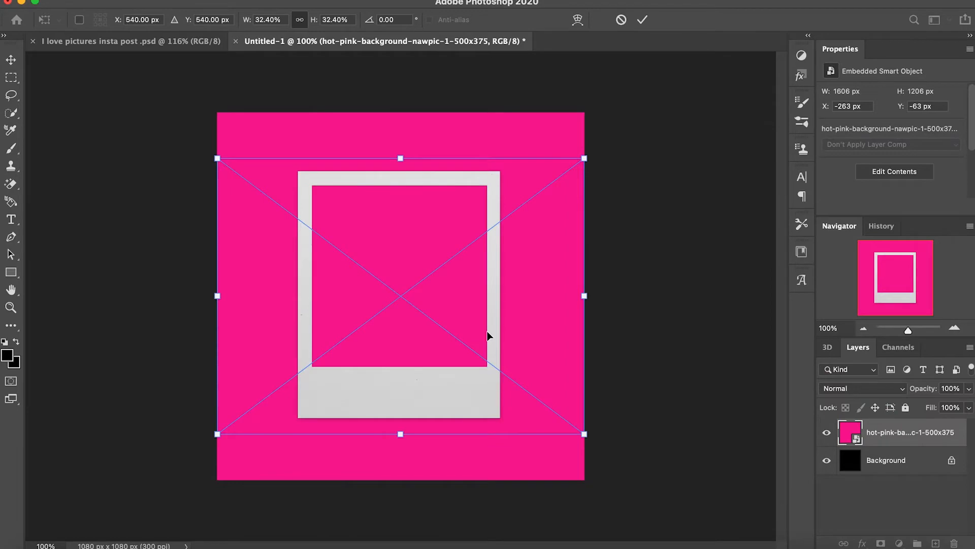
drag(588, 435, 507, 402)
drag(454, 281, 563, 326)
drag(644, 433, 657, 394)
mouse_move(525, 374)
mouse_down()
mouse_move(528, 347)
mouse_move(522, 359)
mouse_up()
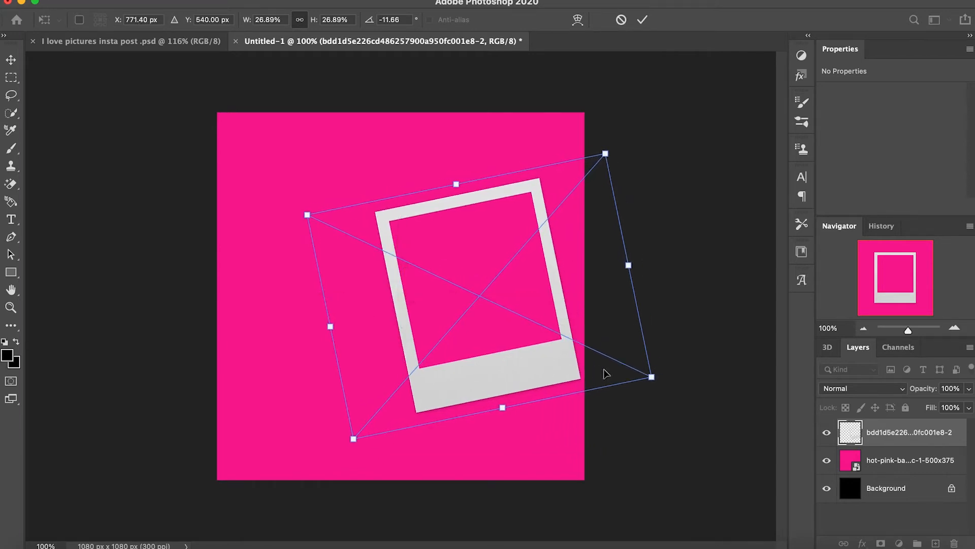
drag(652, 376, 615, 359)
drag(519, 330, 530, 340)
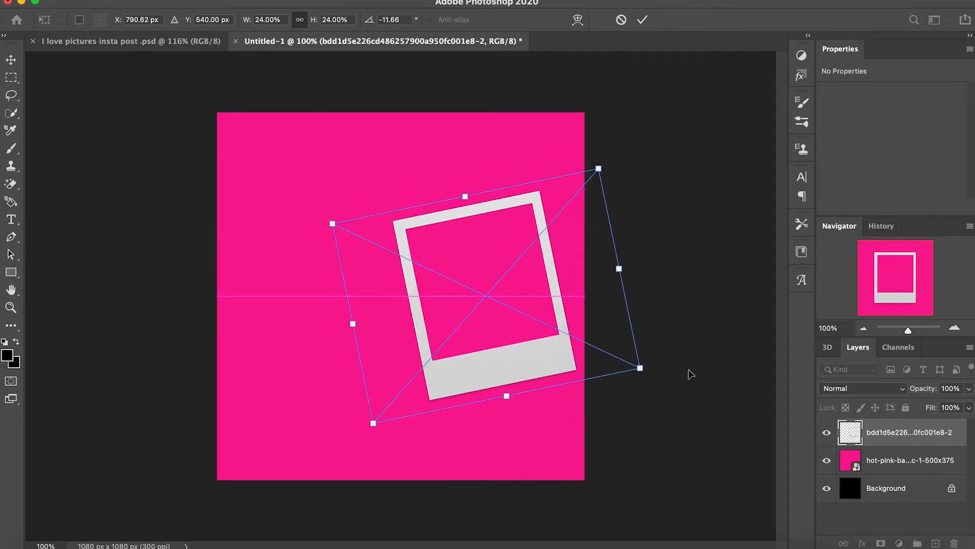
click(644, 20)
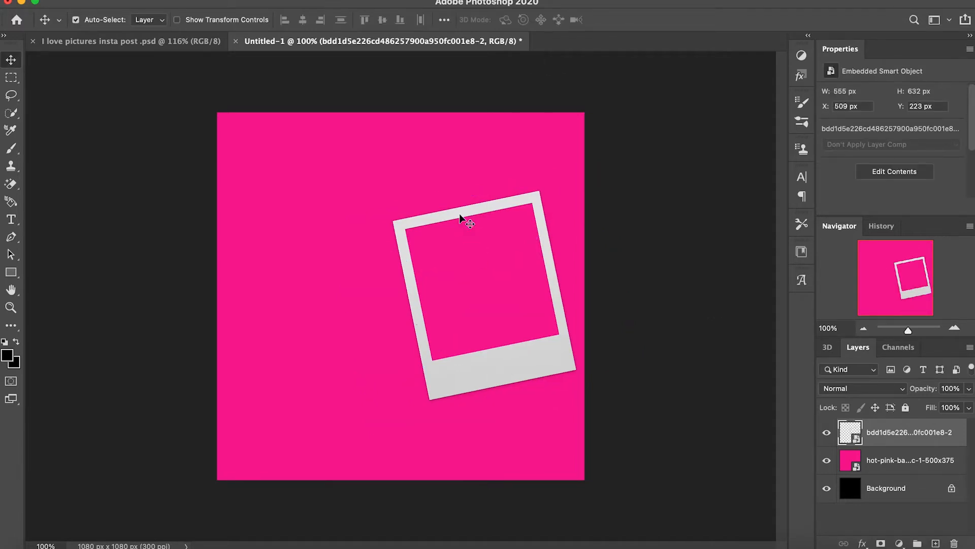
click(100, 0)
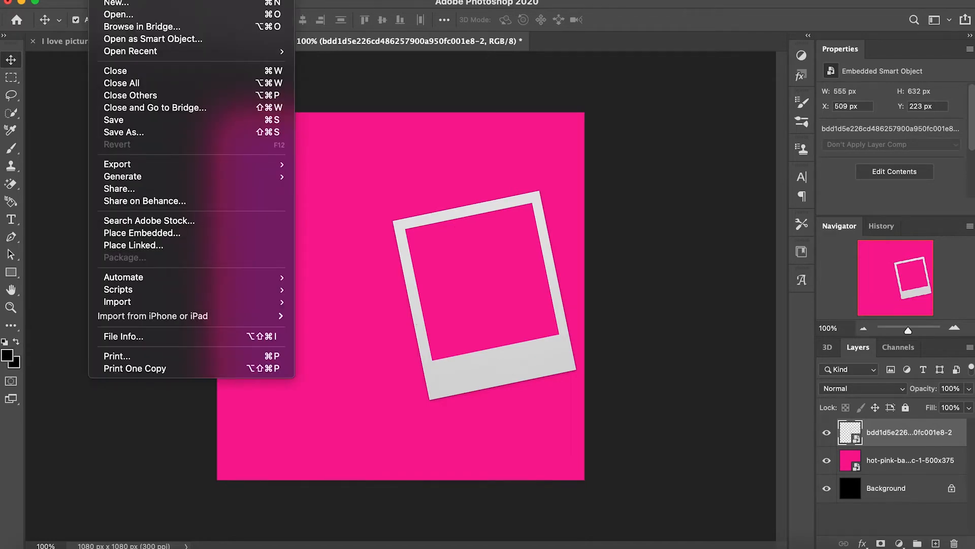
mouse_move(131, 0)
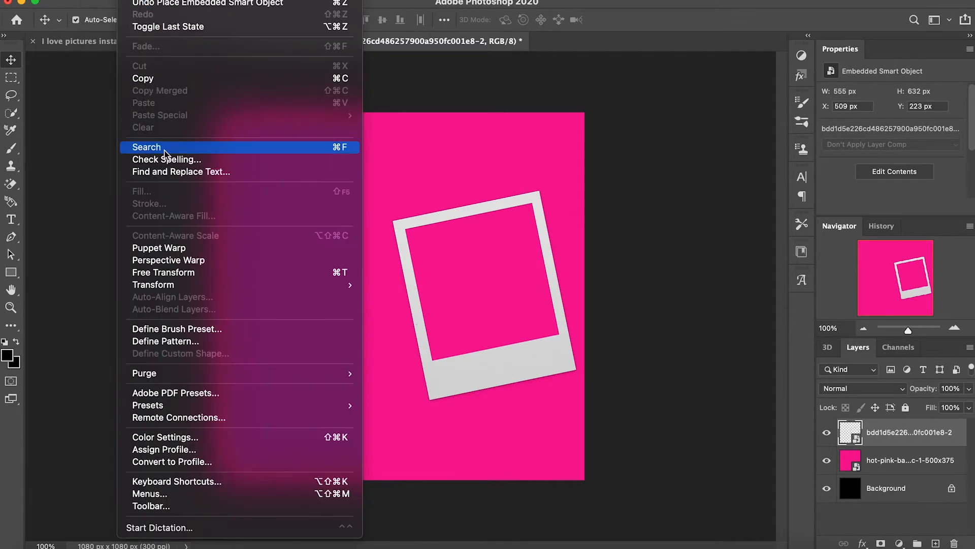
click(454, 320)
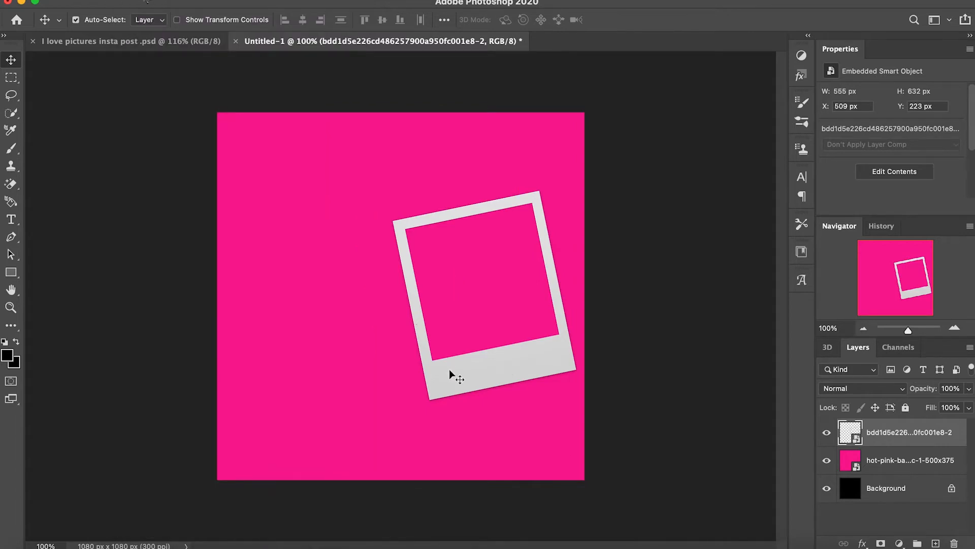
Duplicate the polaroid frame twice and position the copies partly off the canvas's left edge, one near the top and one near the bottom.
click(131, 0)
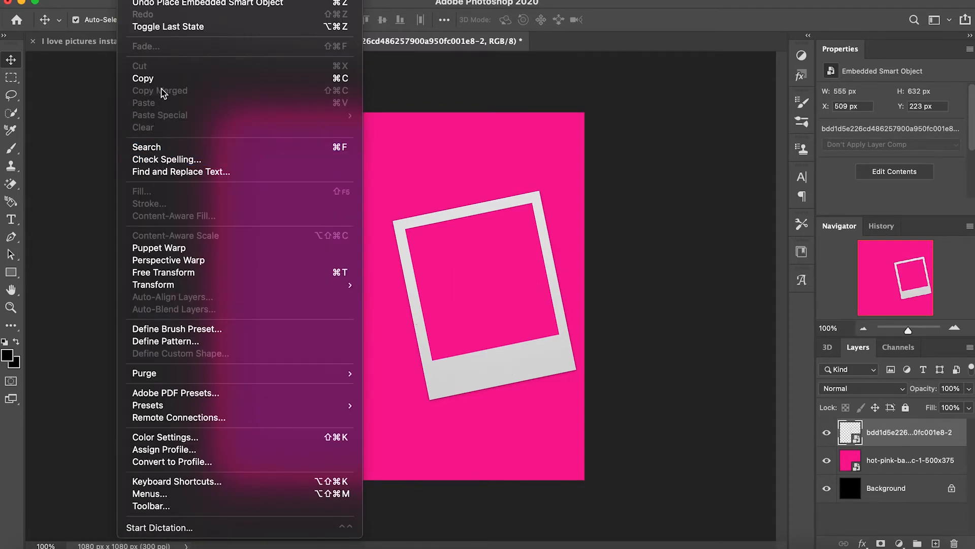
click(160, 79)
click(131, 0)
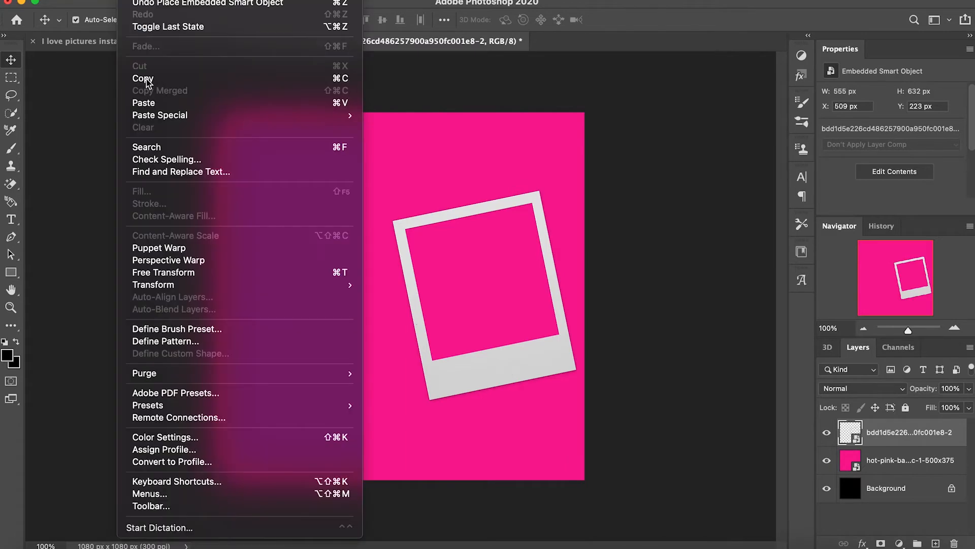
click(146, 79)
key(super+v)
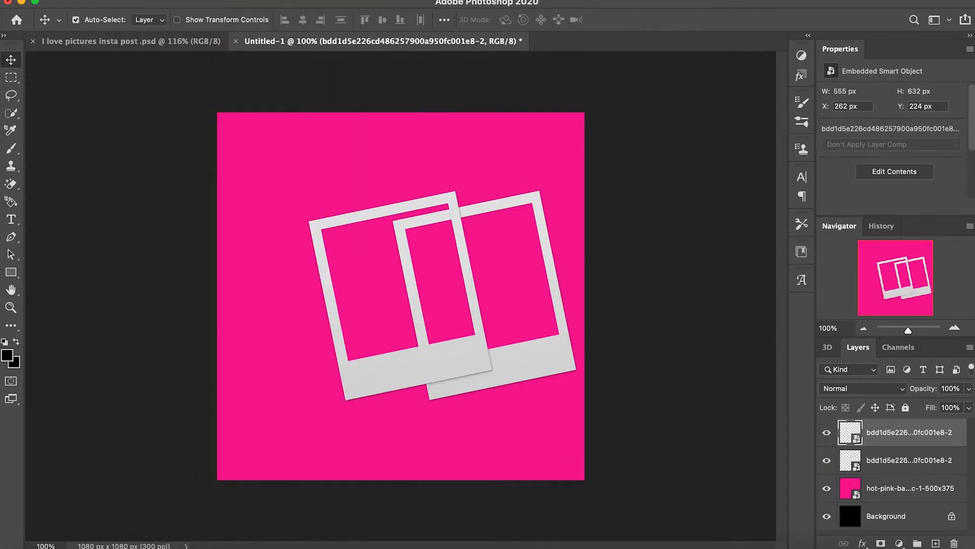
click(131, 0)
click(152, 102)
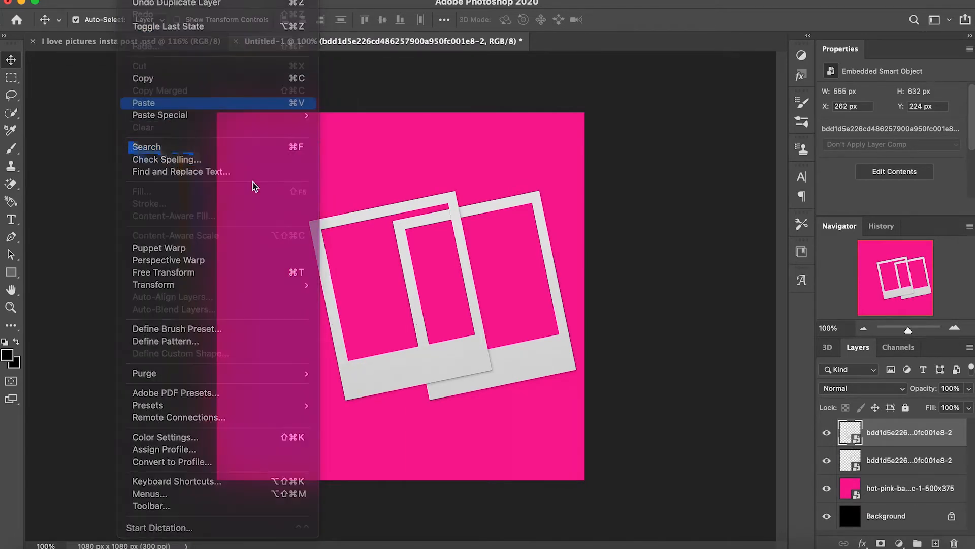
drag(434, 374, 300, 451)
drag(489, 350, 319, 241)
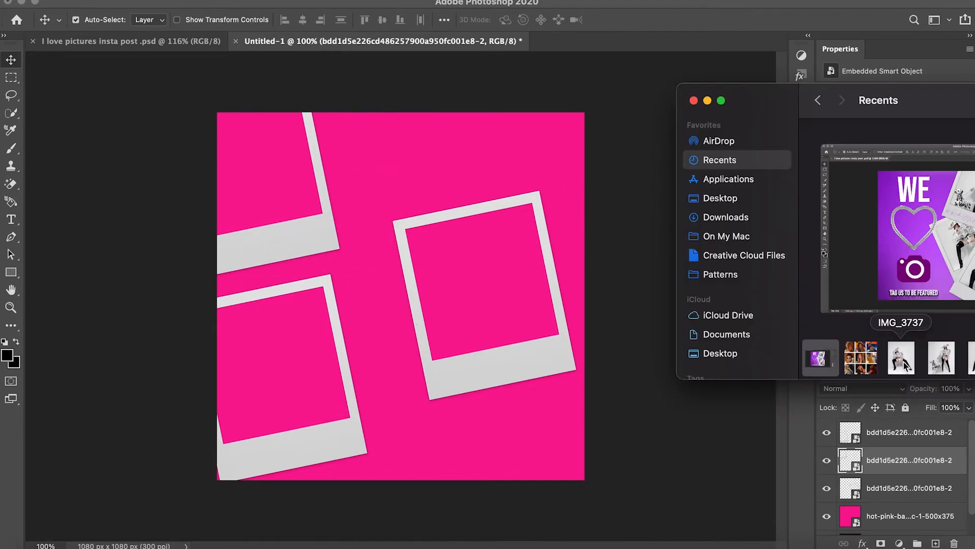
Place the IMG_3737 photo from Finder in the right half of the canvas, rotated about -21.65°.
drag(902, 365, 446, 319)
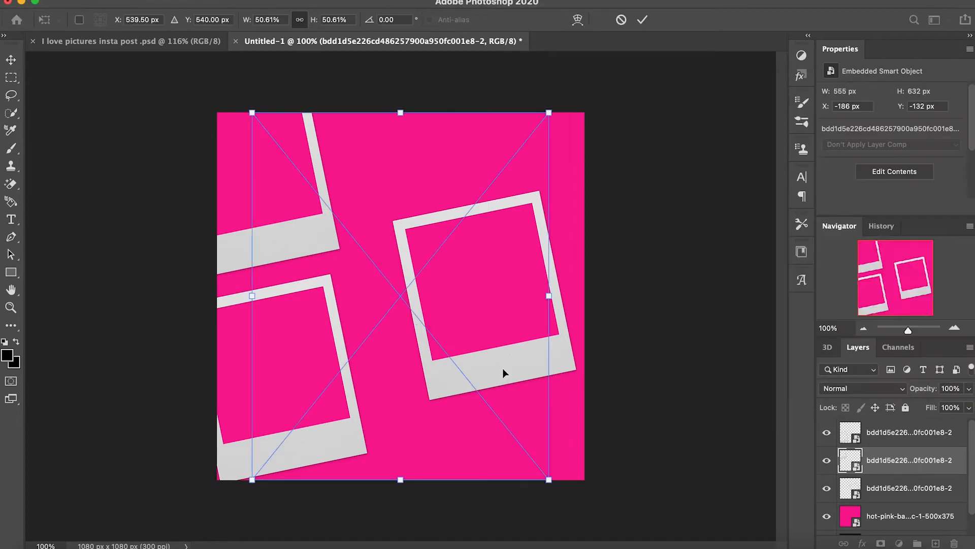
drag(549, 489, 589, 402)
drag(494, 308, 590, 355)
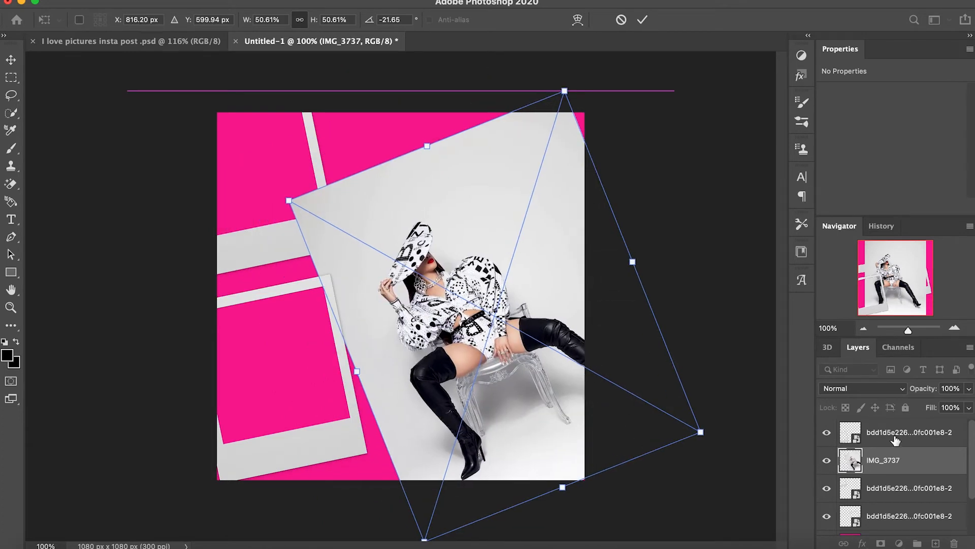
key(Return)
Stack the right-hand polaroid frame above the IMG_3737 photo and move the photo behind that frame's opening.
drag(887, 467, 884, 432)
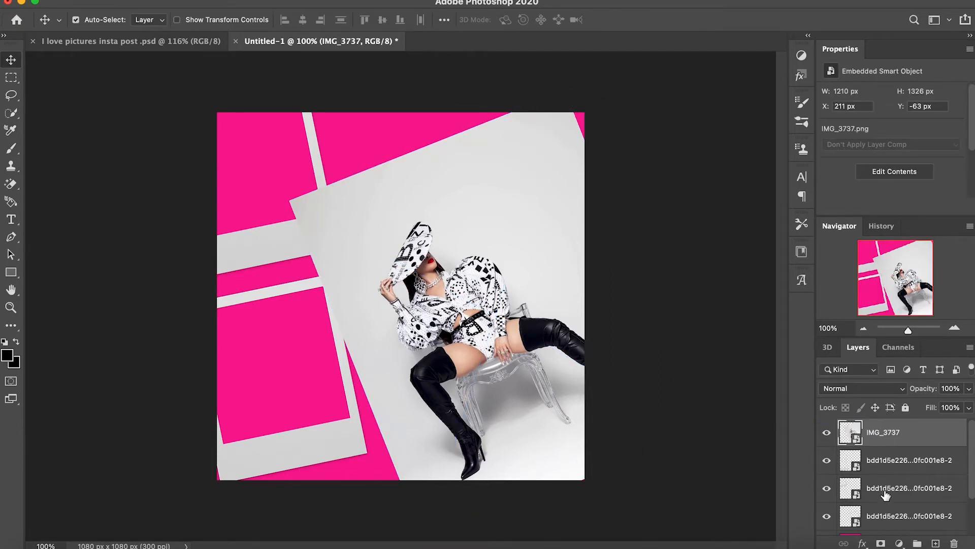
drag(518, 327, 396, 295)
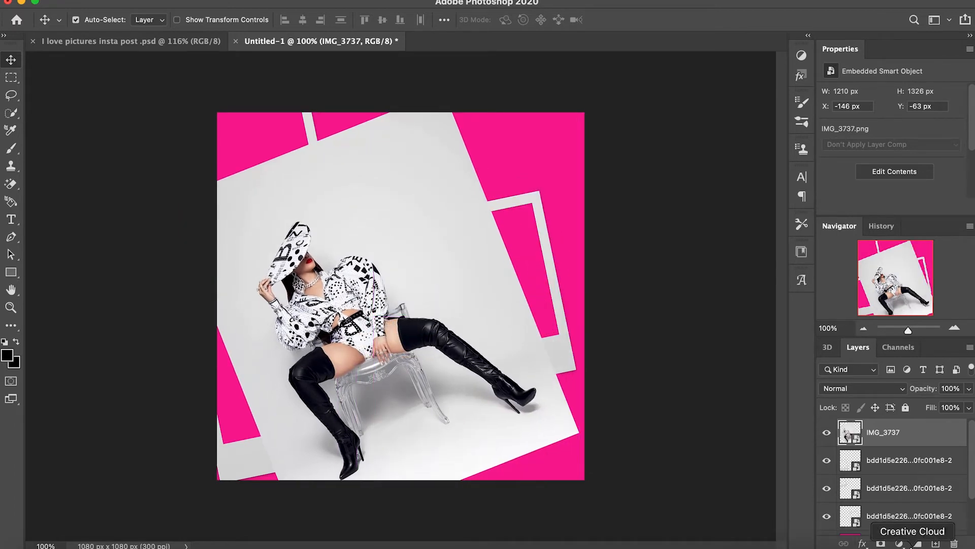
drag(895, 522, 897, 429)
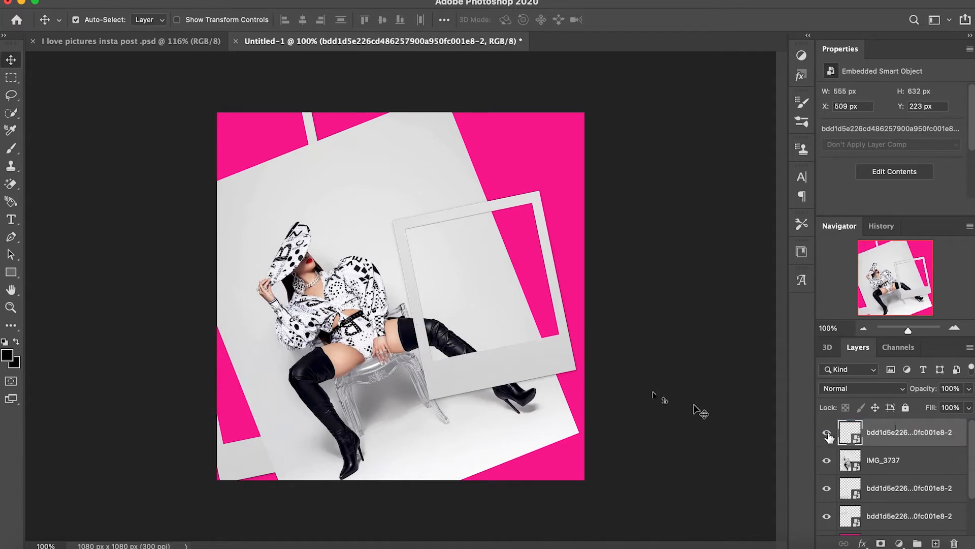
drag(347, 322, 454, 320)
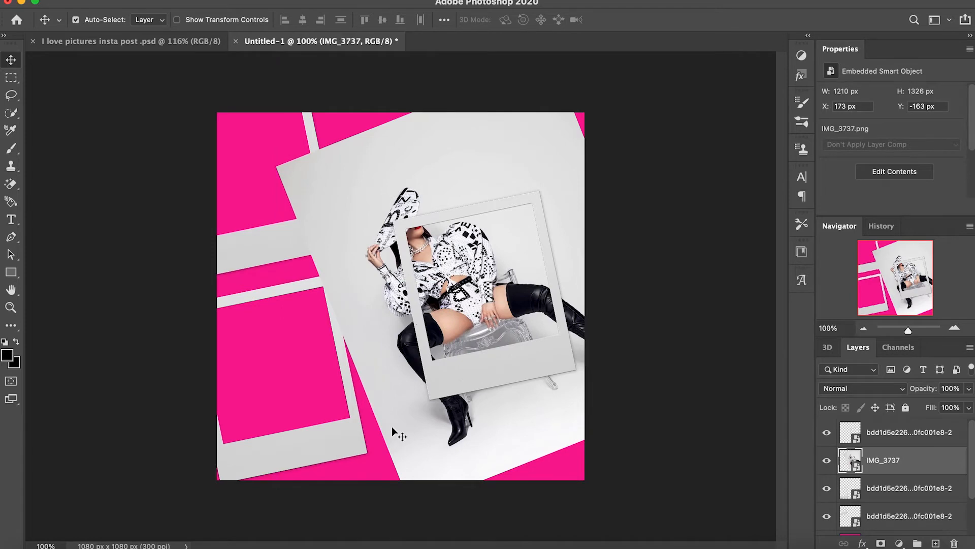
Free-transform the IMG_3737 photo to about 25.91% scale and -11.25° rotation, fitting it behind the right-hand polaroid frame.
click(131, 2)
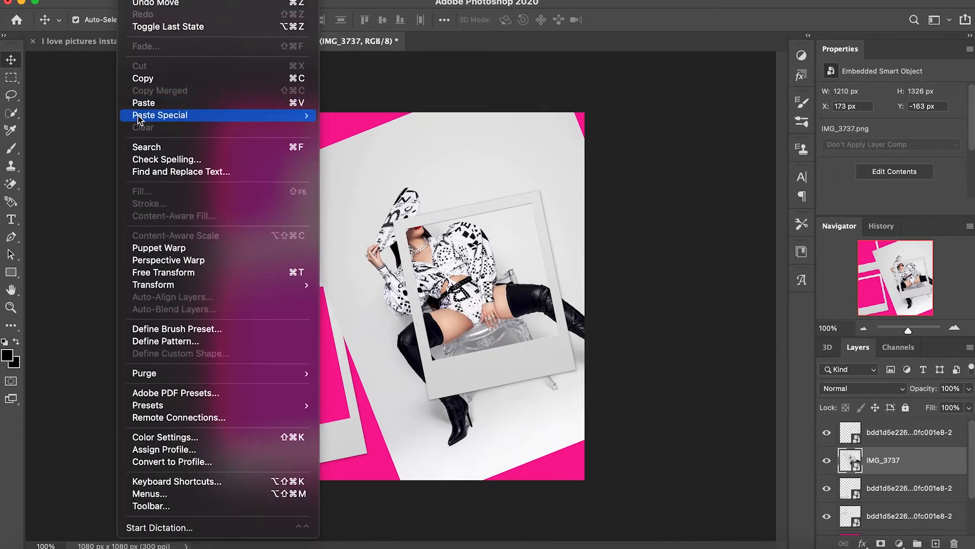
click(155, 272)
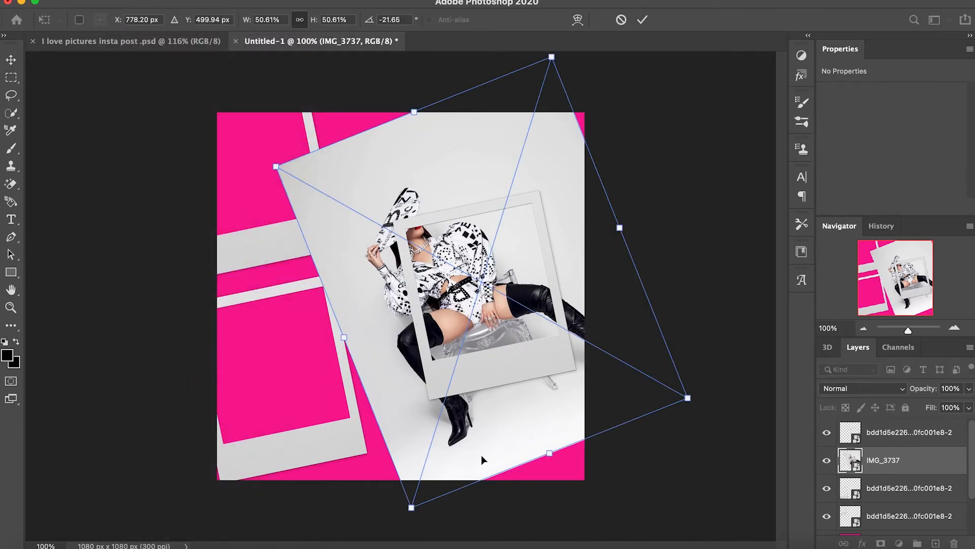
drag(666, 441, 670, 462)
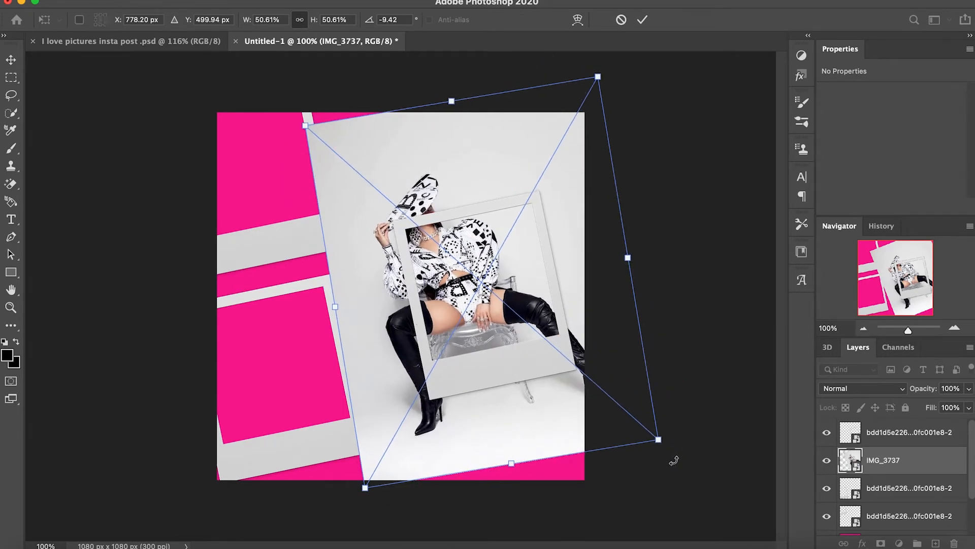
drag(658, 440, 565, 372)
drag(481, 315, 496, 315)
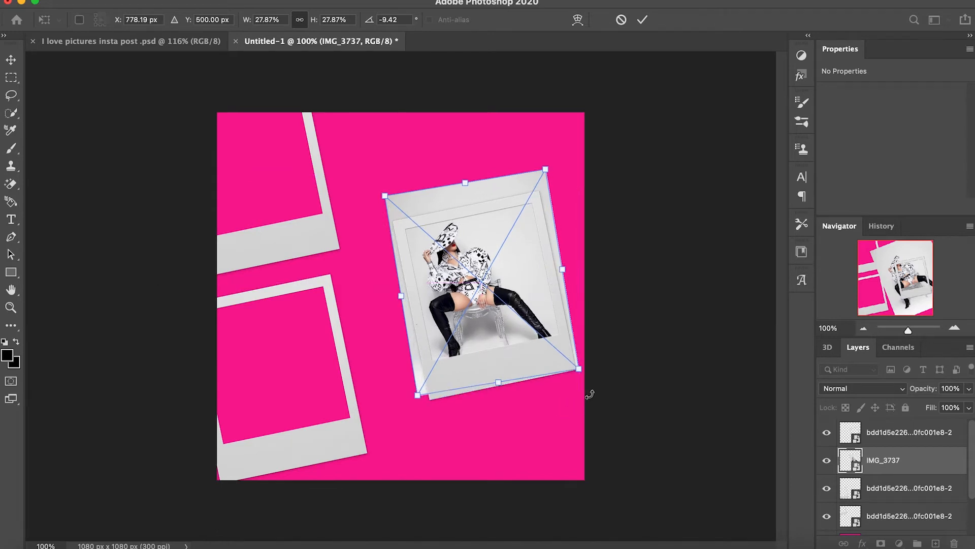
drag(591, 393, 572, 359)
drag(531, 300, 534, 301)
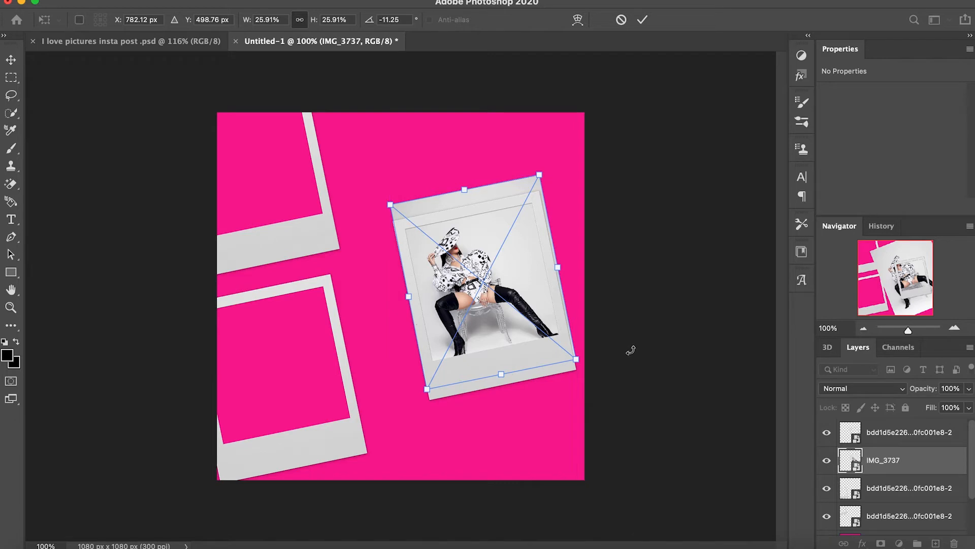
click(643, 19)
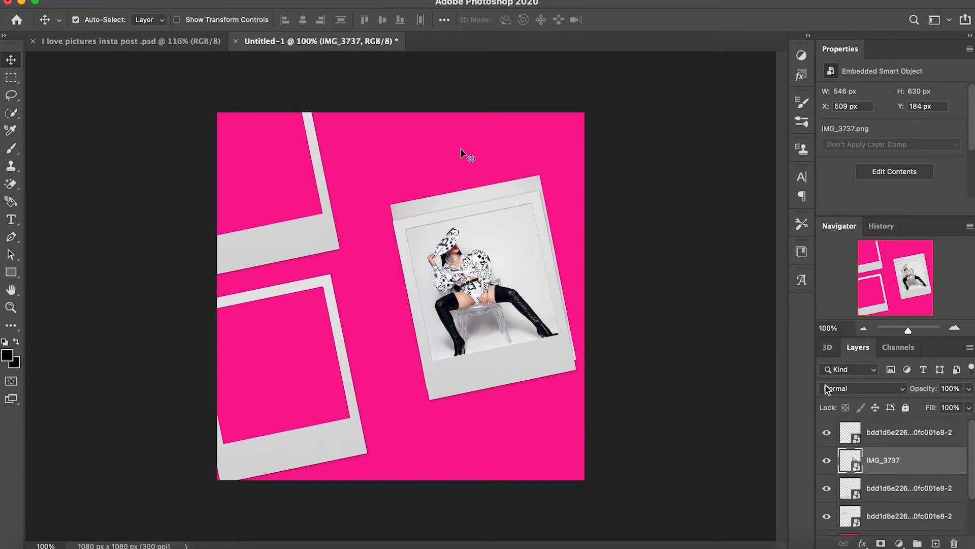
Rasterize the IMG_3737 photo and erase its edges sticking out beyond the polaroid frame with a 46 px Eraser brush.
click(13, 188)
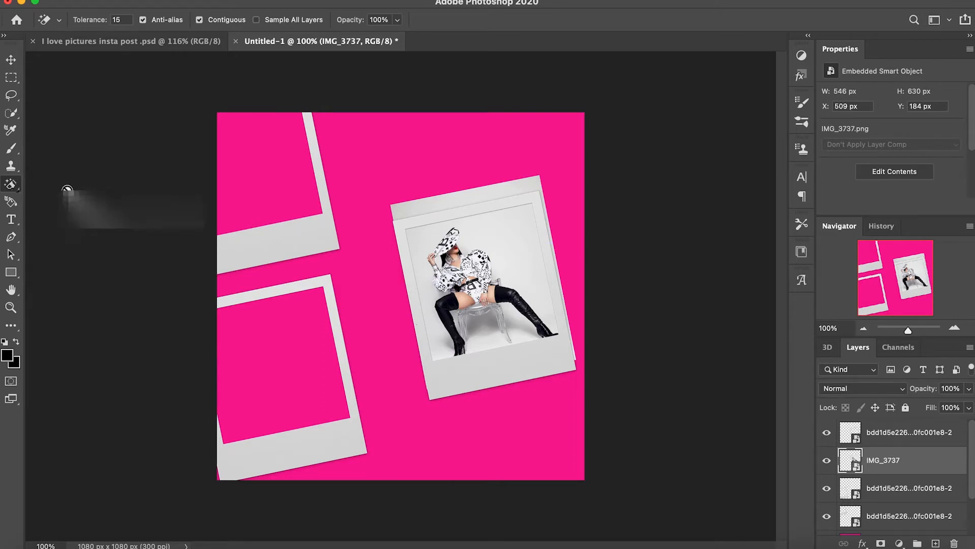
right_click(17, 186)
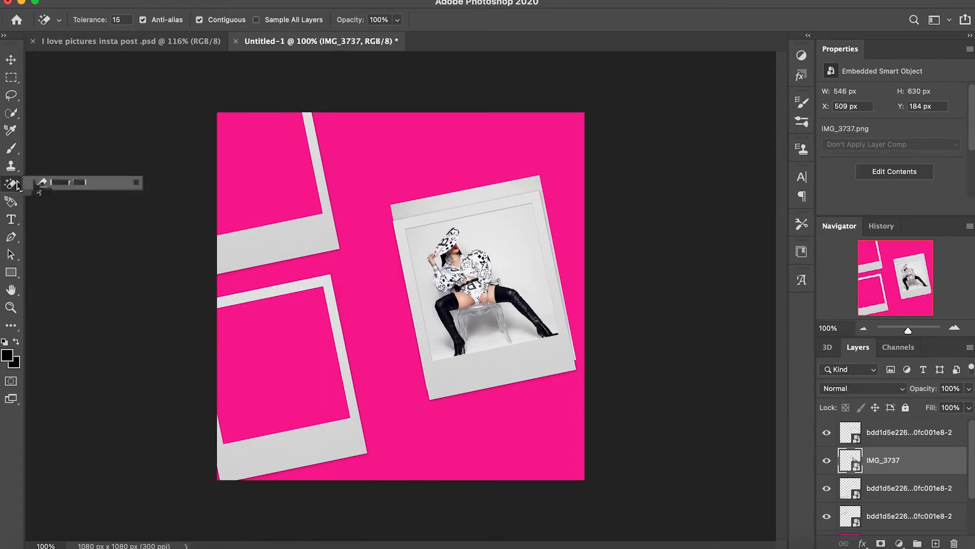
click(68, 182)
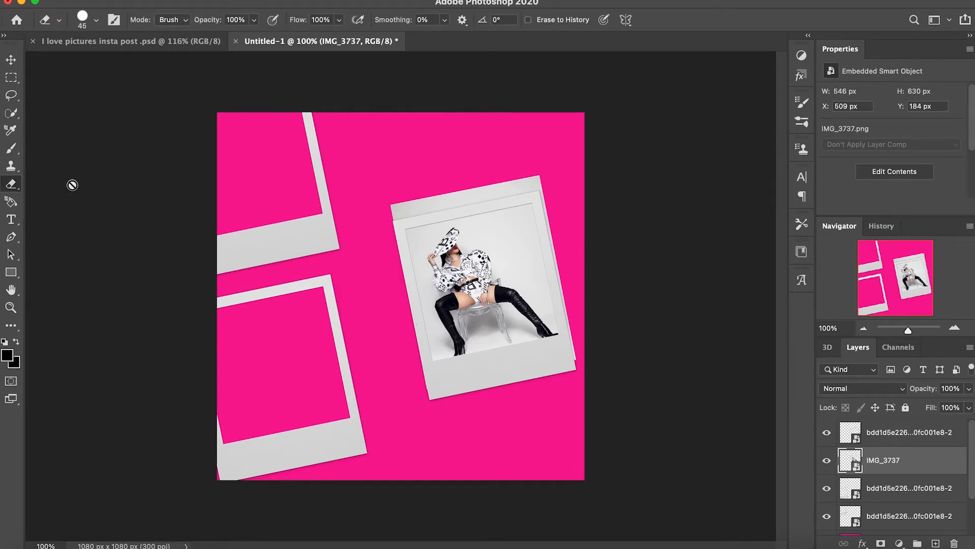
click(416, 213)
click(547, 244)
mouse_move(392, 209)
mouse_down()
mouse_move(434, 209)
mouse_move(389, 218)
mouse_move(467, 195)
mouse_move(399, 207)
mouse_move(462, 200)
mouse_move(442, 207)
mouse_move(539, 180)
mouse_up()
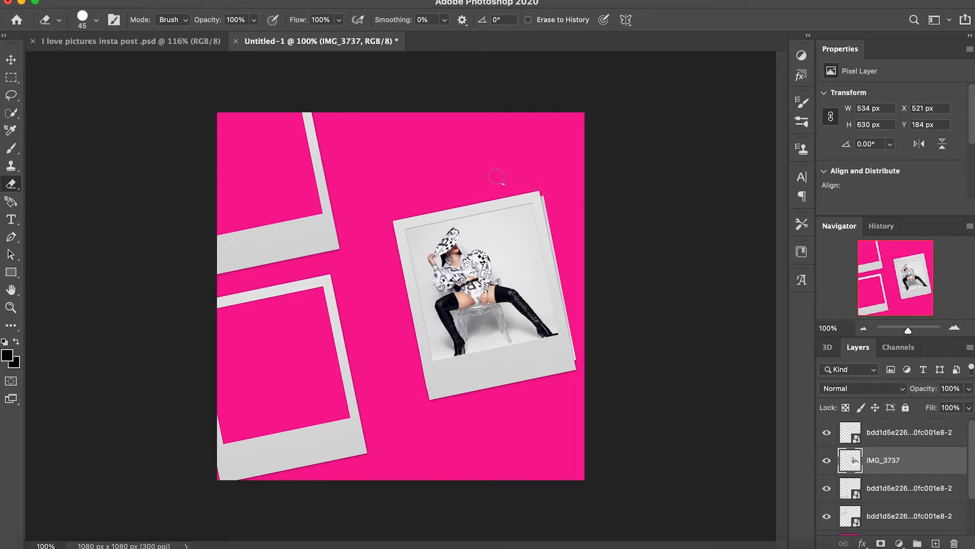
drag(417, 200, 388, 205)
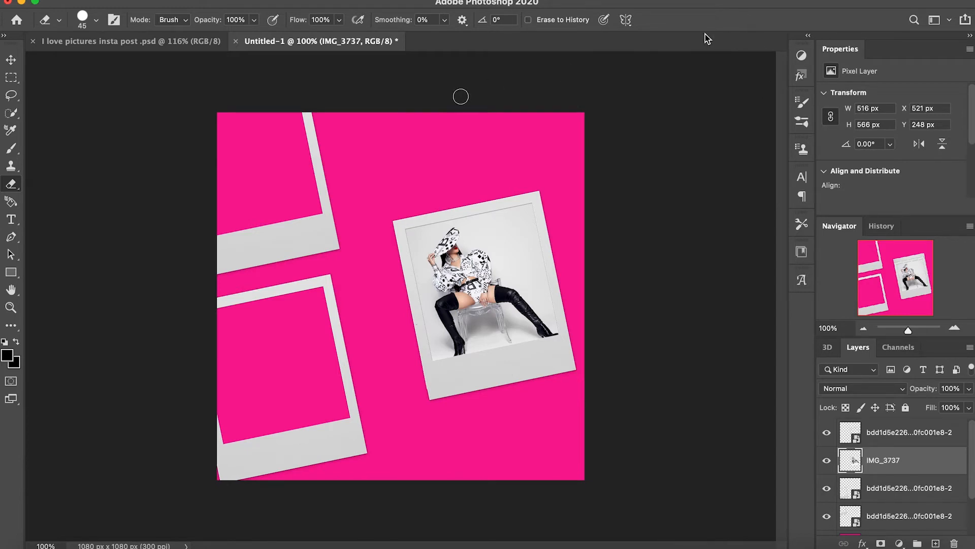
Move the upper-left polaroid frame to the canvas's upper-right corner and rotate it to about 21.31°.
click(11, 61)
drag(314, 243, 557, 221)
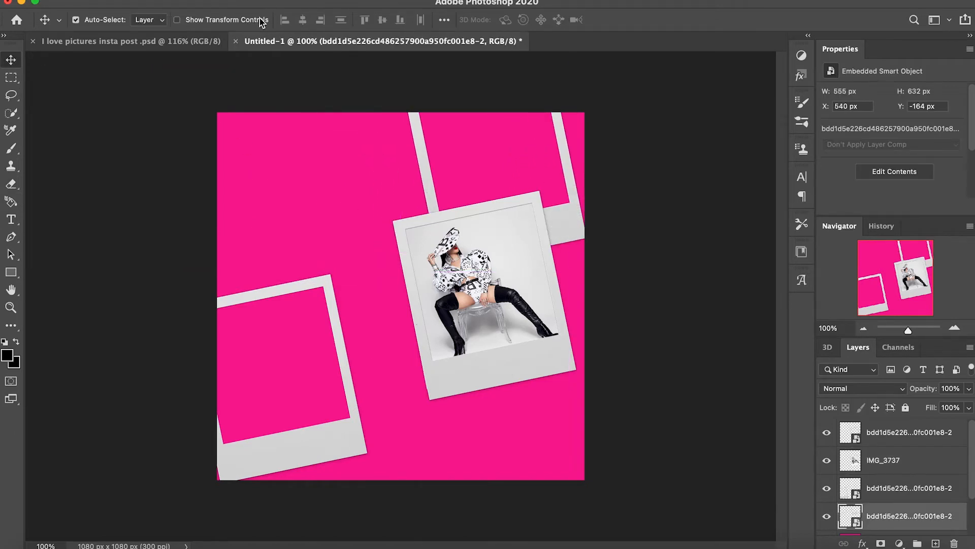
click(127, 0)
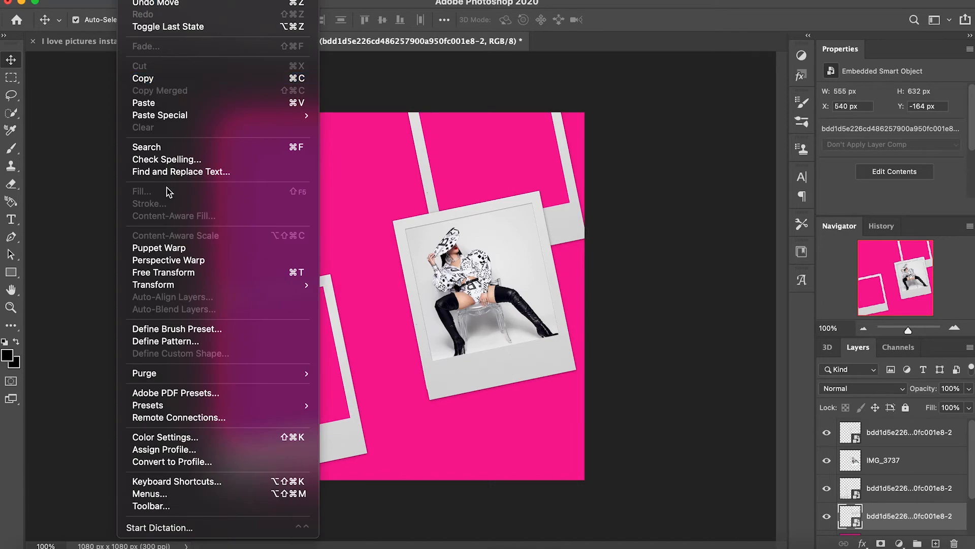
click(168, 273)
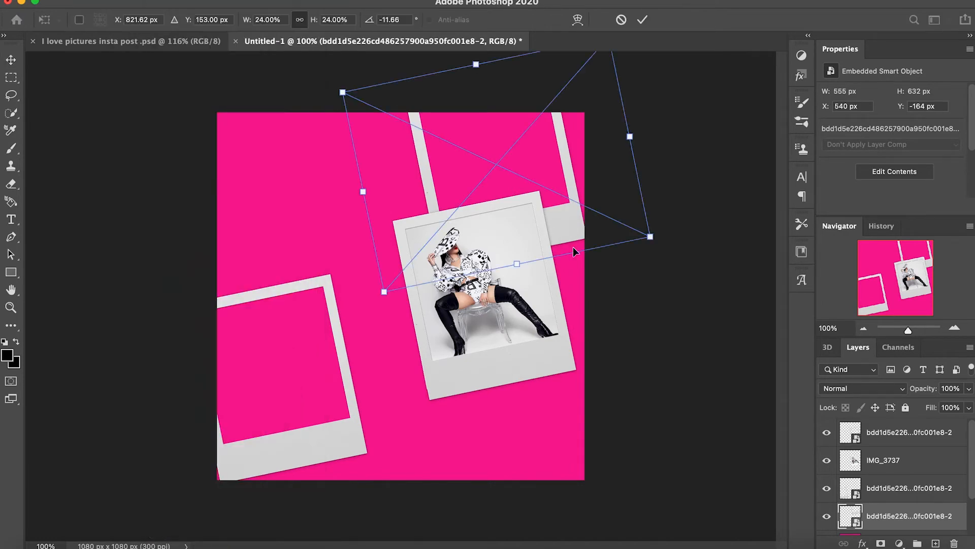
drag(660, 260, 579, 330)
drag(565, 166, 568, 227)
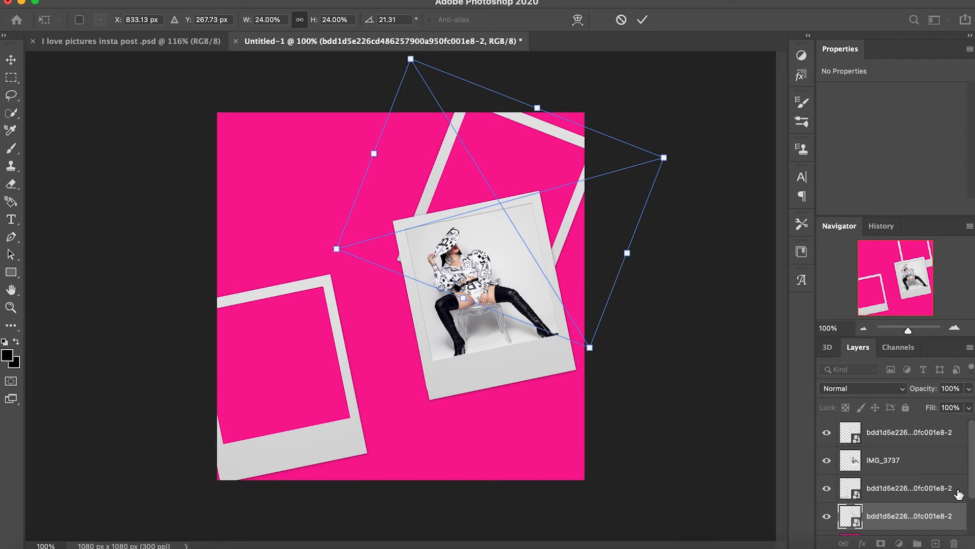
key(Return)
Raise the two empty polaroid frames to the top of the layer stack and shift the upper-right one to about X 556 px, Y -115 px.
click(908, 493)
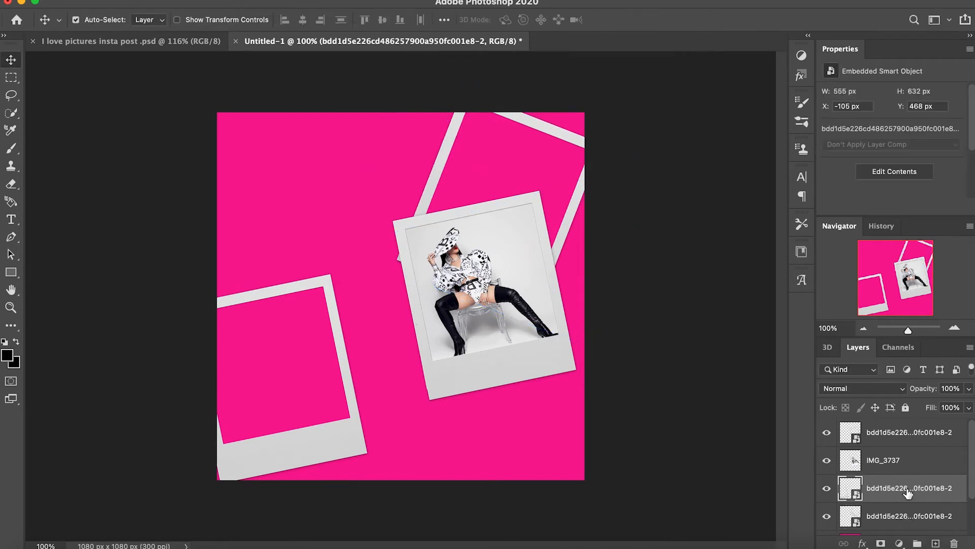
drag(908, 492, 909, 429)
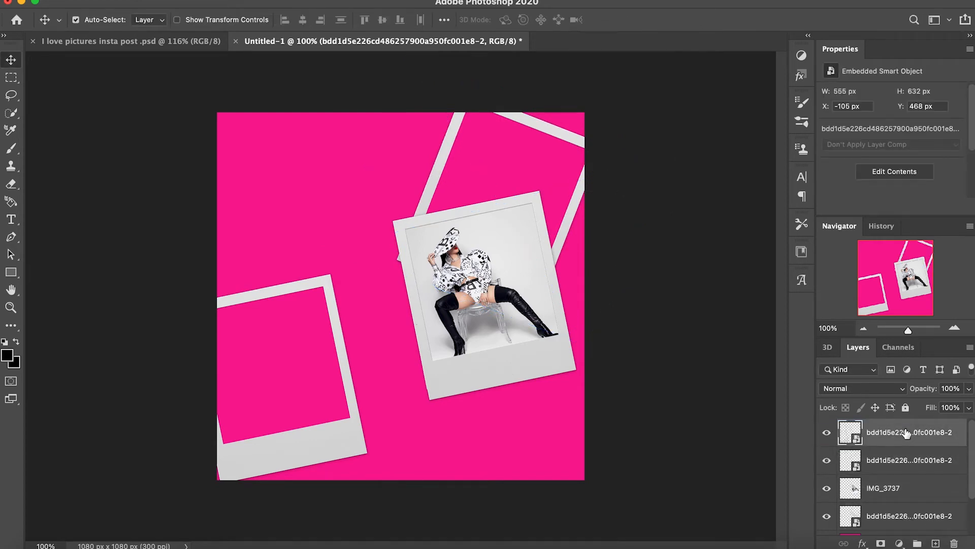
drag(912, 517, 906, 425)
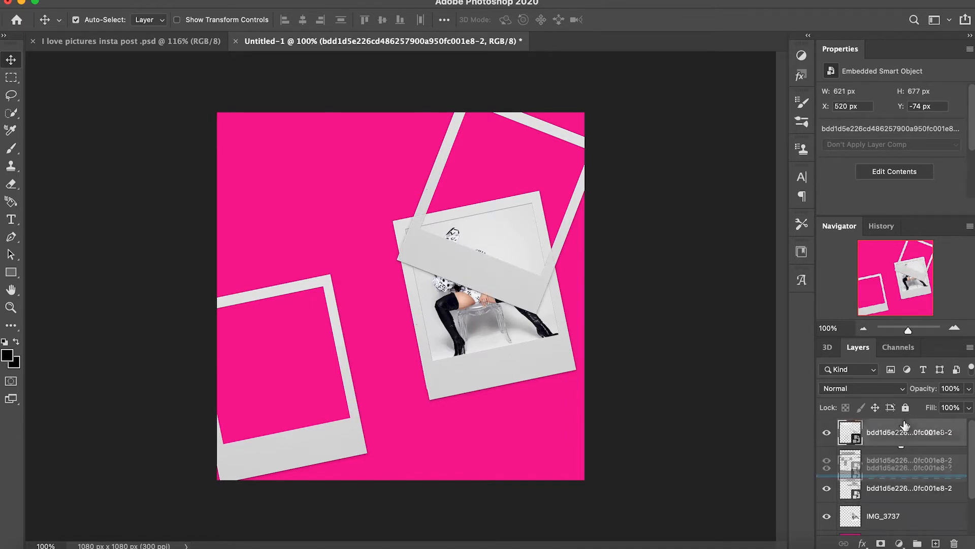
mouse_move(532, 275)
mouse_down()
mouse_move(542, 283)
mouse_move(548, 254)
mouse_move(544, 283)
mouse_up()
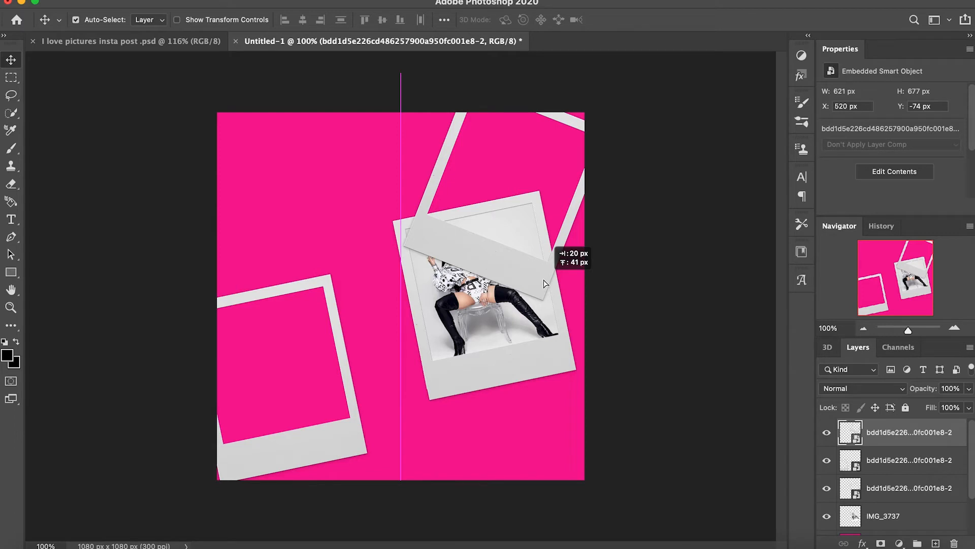
drag(544, 283, 543, 278)
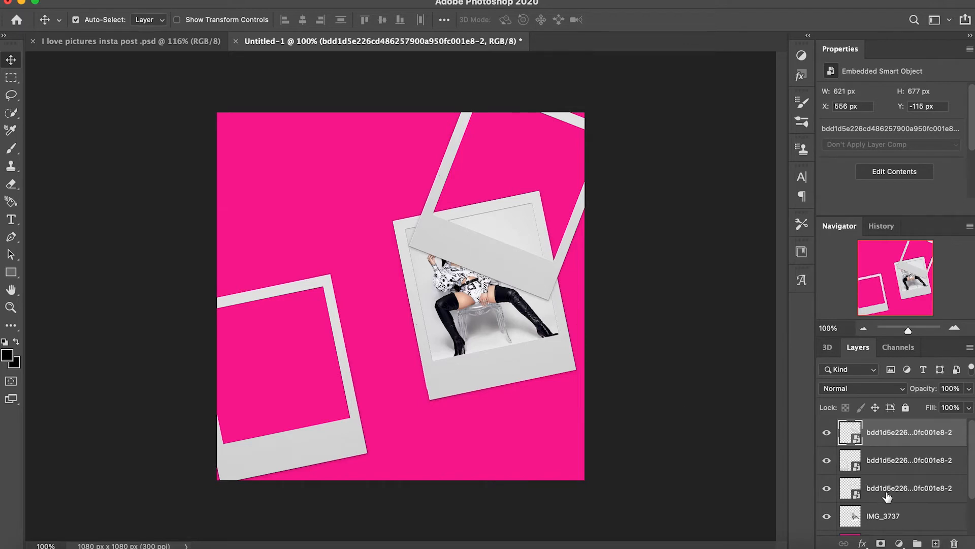
Stack the IMG_3737 photo and its frame above the empty frames, and move both slightly down, with the photo at X 541 px, Y 307 px.
drag(882, 494, 878, 436)
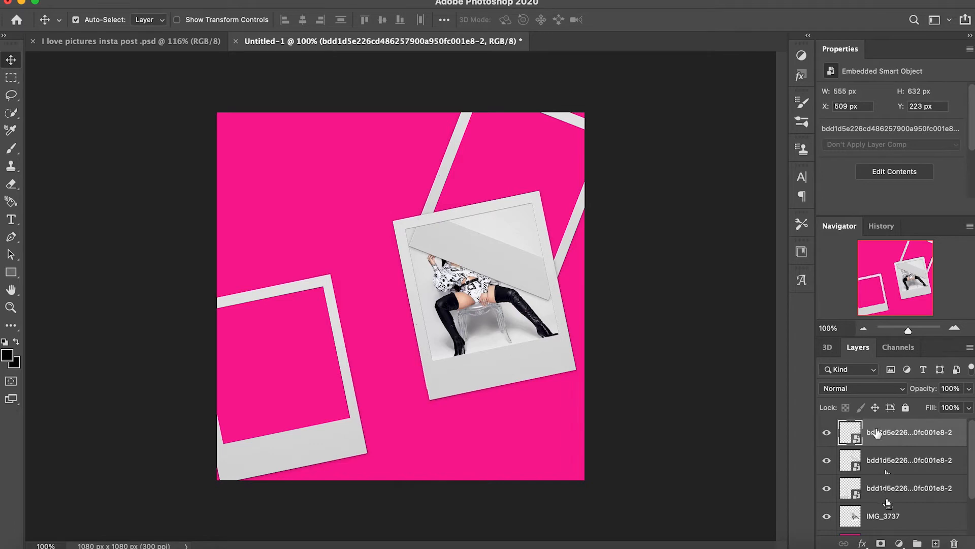
drag(884, 516, 885, 424)
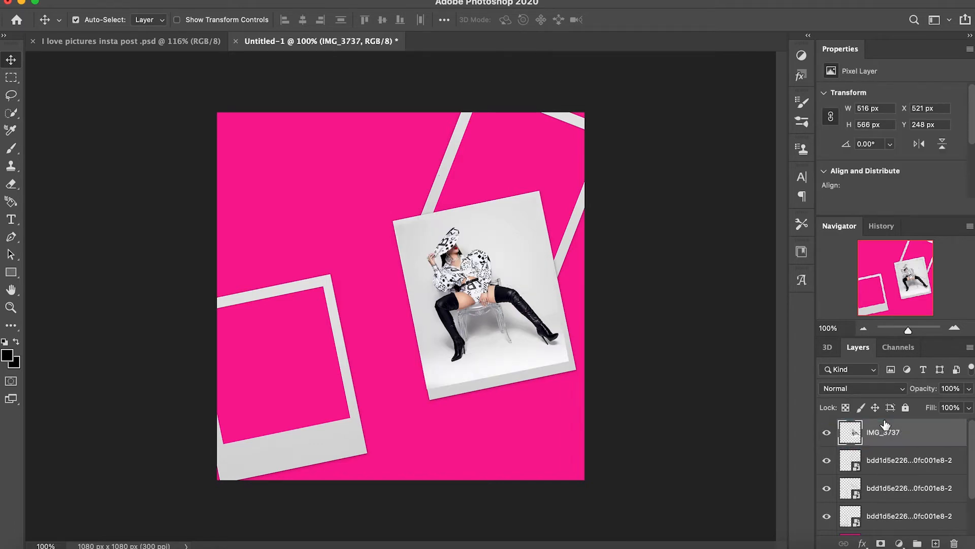
drag(890, 460, 887, 422)
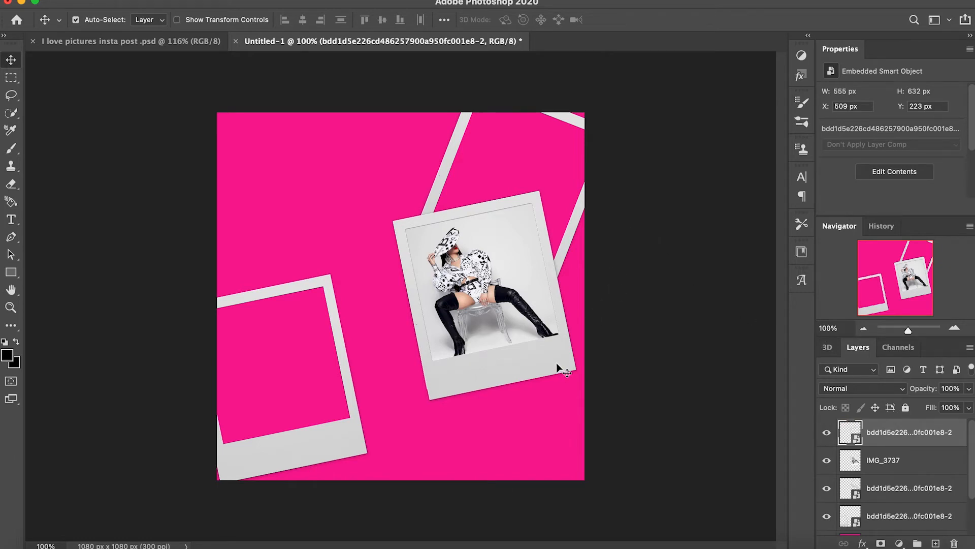
drag(552, 367, 528, 345)
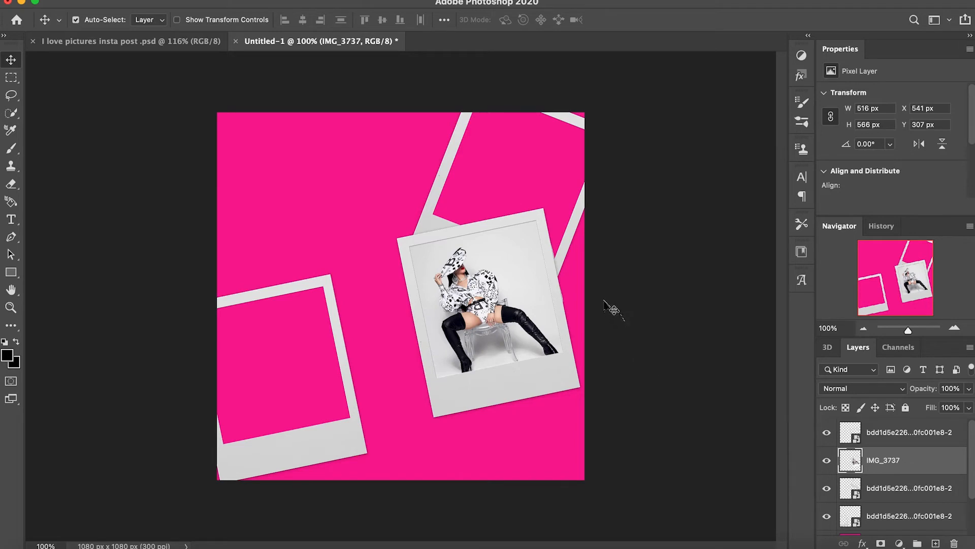
Place the IMG_3738 photo from Finder over the upper-right polaroid frame, rotated about 18.90°.
click(31, 547)
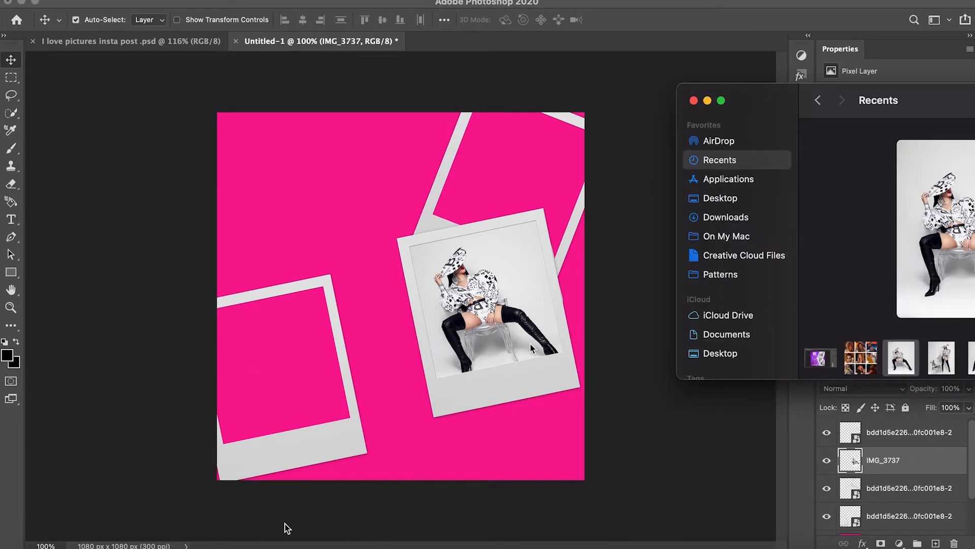
click(945, 364)
drag(948, 365, 520, 192)
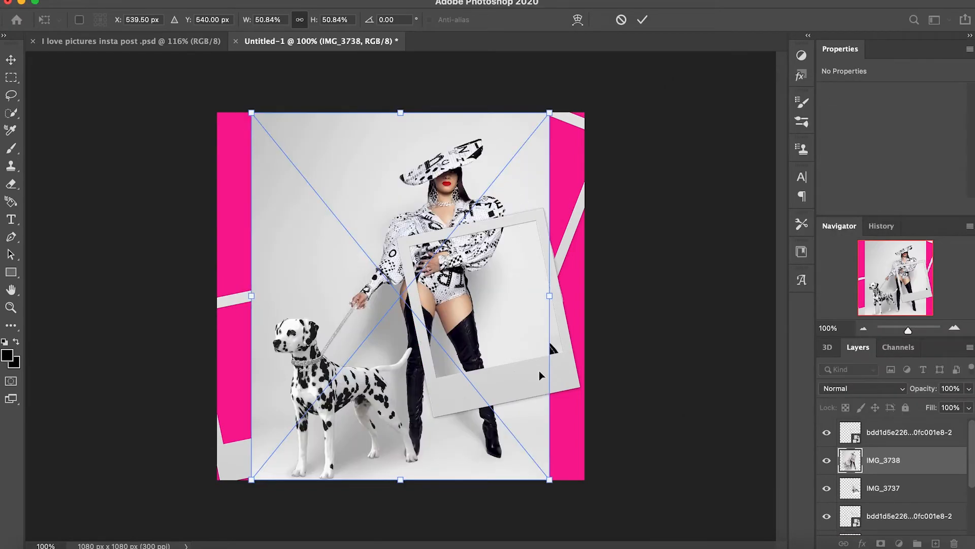
drag(561, 489, 473, 486)
drag(370, 437, 466, 392)
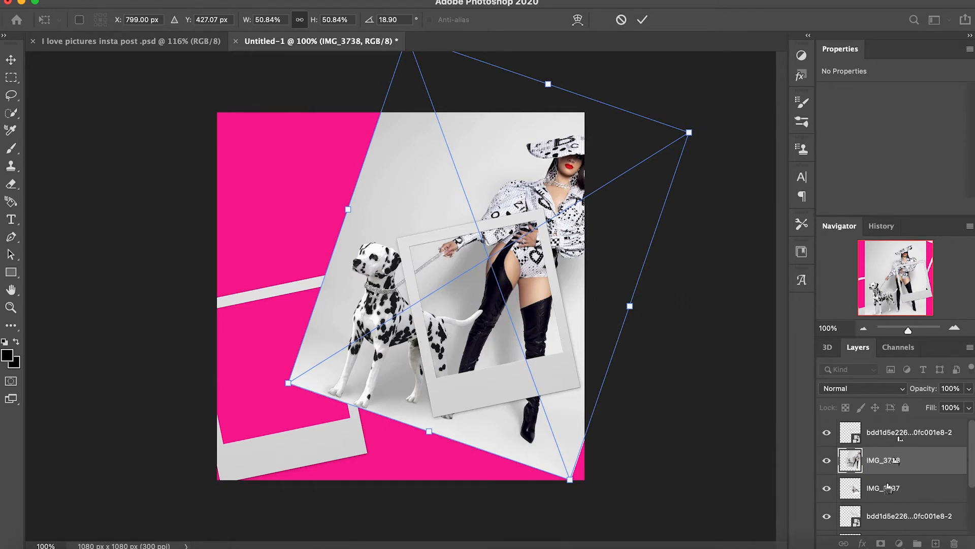
Raise the empty polaroid frame above the IMG_3738 photo and scale the photo to about 23.77% at X 866.50 px, Y 223.50 px.
drag(890, 528, 890, 427)
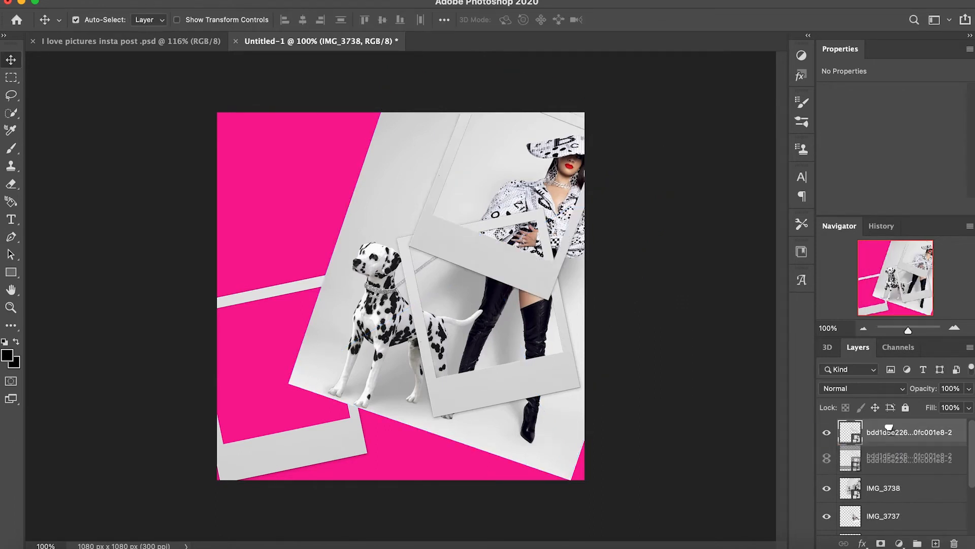
click(556, 478)
click(127, 1)
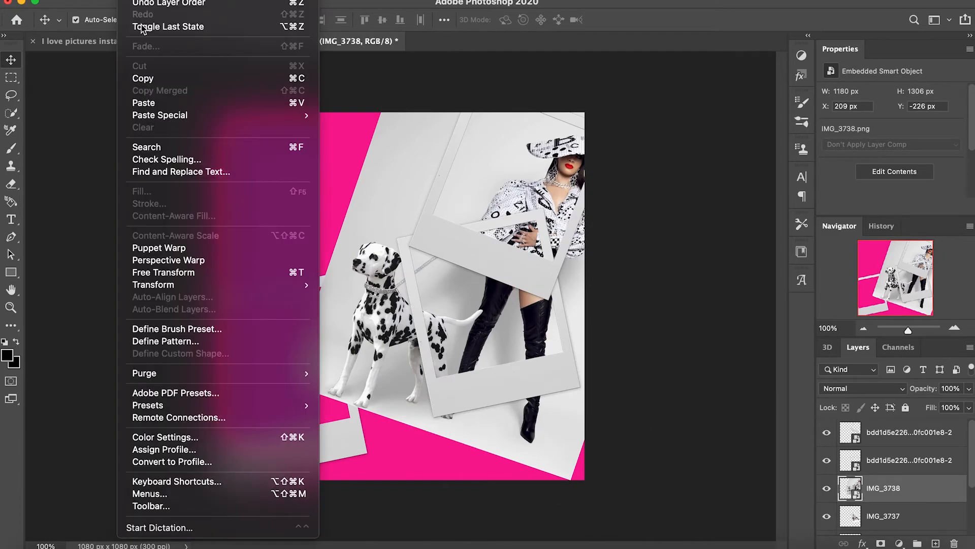
click(175, 274)
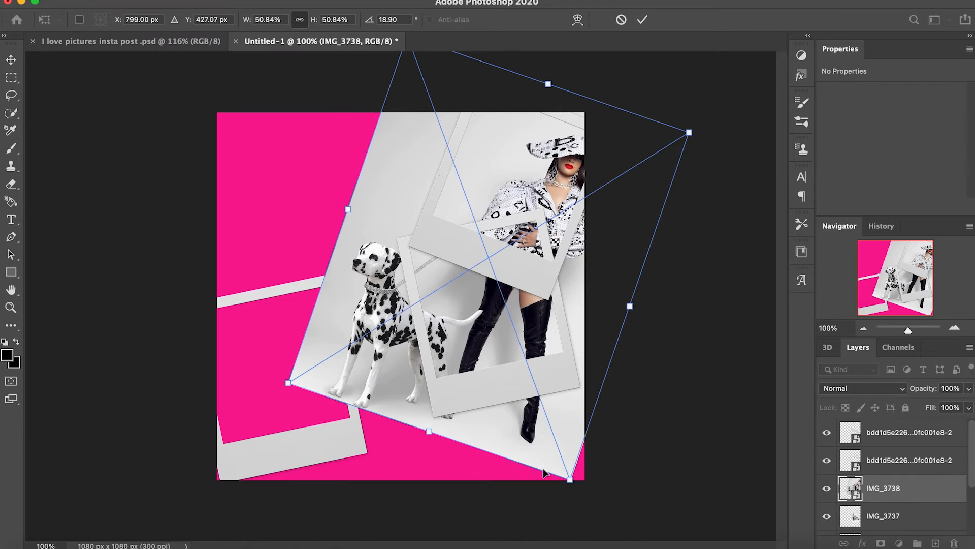
drag(564, 473, 499, 297)
drag(487, 198, 544, 220)
drag(561, 320, 556, 232)
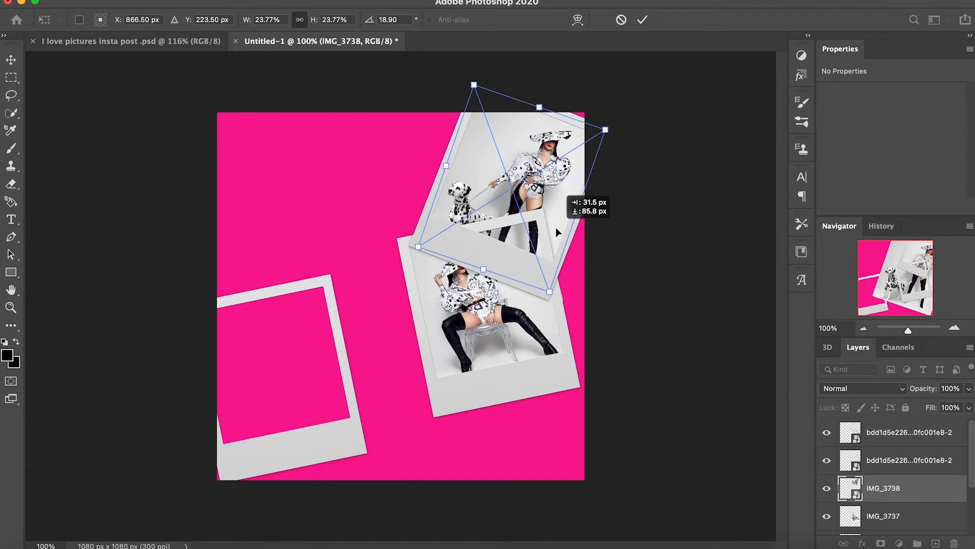
drag(557, 232, 557, 232)
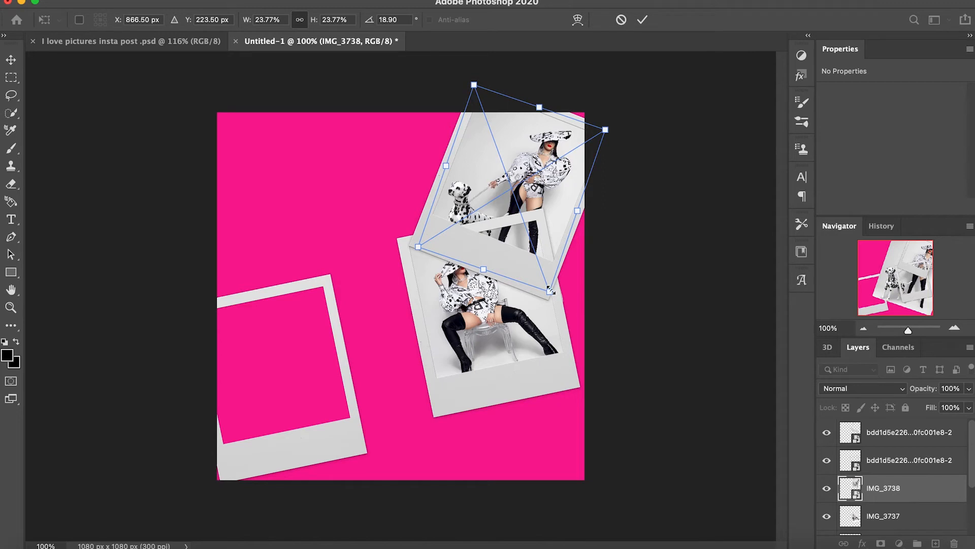
Fit the IMG_3738 photo in the upper-right frame at 23.64% scale and 22.28° rotation, positioned at X 583 px, Y -86 px.
mouse_move(550, 291)
mouse_down()
mouse_move(545, 276)
mouse_move(550, 290)
mouse_up()
mouse_move(516, 232)
mouse_down()
mouse_move(530, 215)
mouse_move(508, 223)
mouse_move(517, 238)
mouse_up()
drag(559, 302, 557, 305)
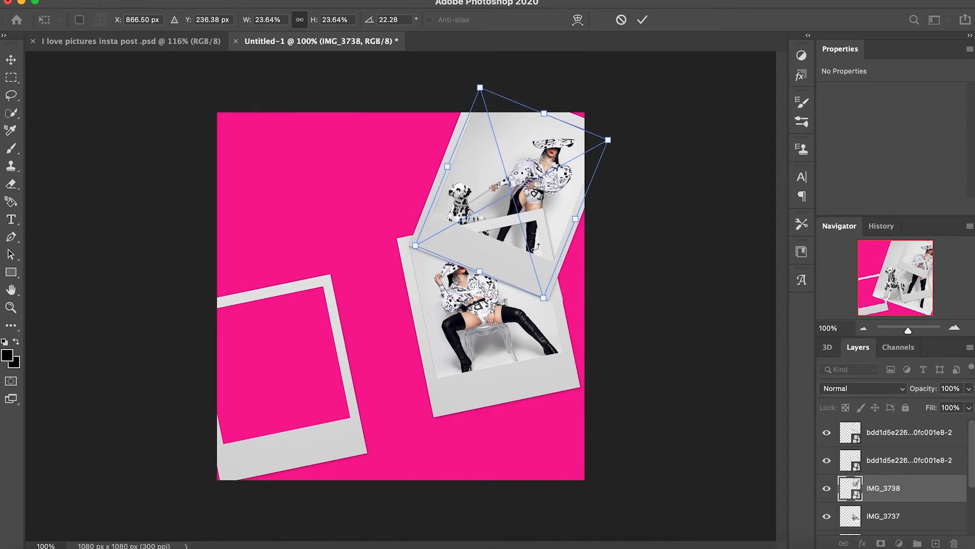
mouse_move(538, 234)
mouse_down()
mouse_move(512, 227)
mouse_move(531, 239)
mouse_up()
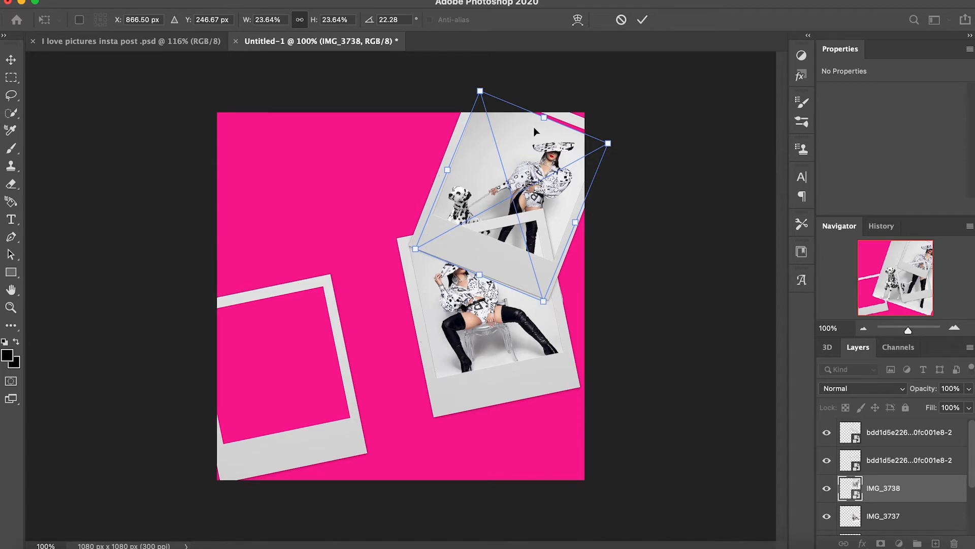
click(643, 20)
drag(538, 196, 539, 188)
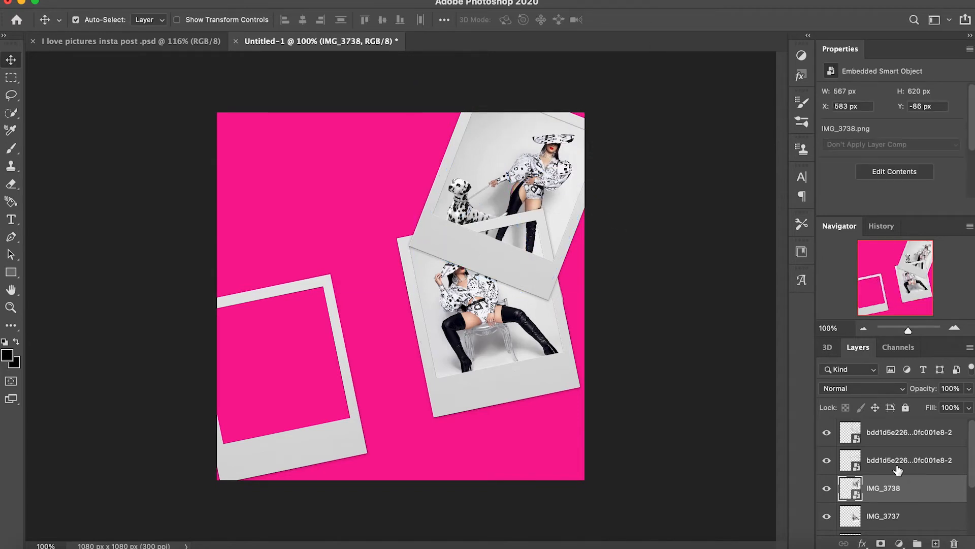
Shift the IMG_3737 photo and its frame slightly down, and stack the upper-right IMG_3738 polaroid above them.
drag(898, 463, 897, 427)
drag(883, 509, 882, 429)
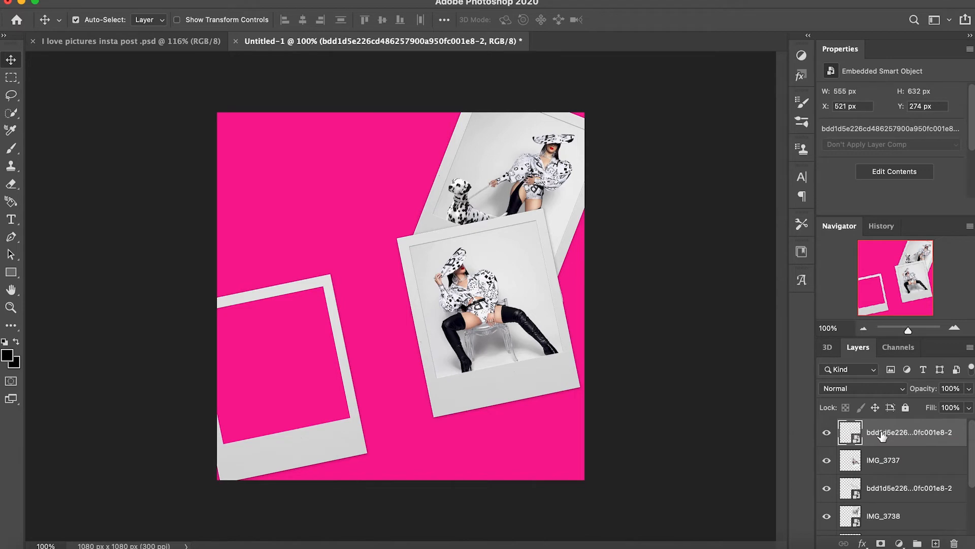
drag(501, 350, 500, 376)
drag(500, 390, 502, 418)
drag(514, 359, 538, 367)
drag(507, 405, 531, 403)
drag(529, 367, 511, 373)
drag(508, 407, 488, 407)
drag(884, 515, 911, 427)
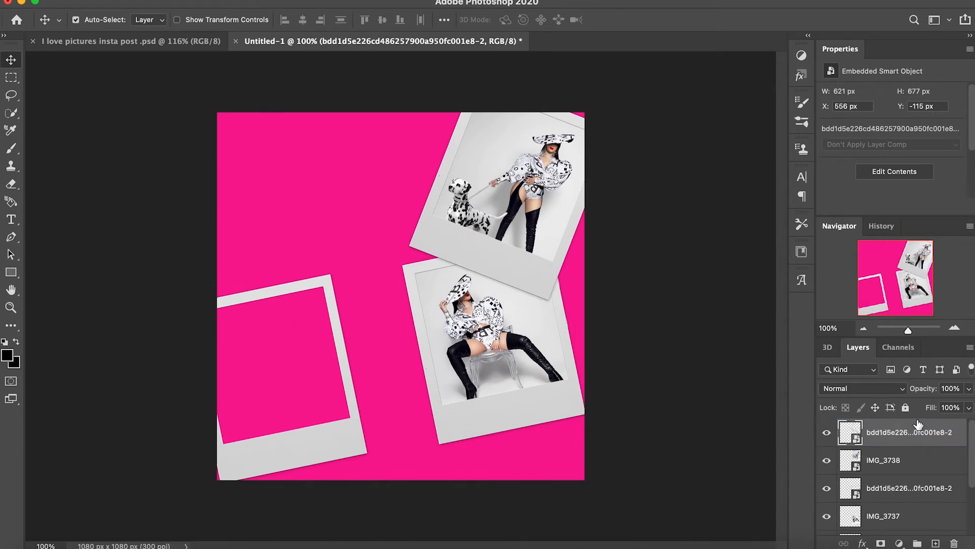
Move the empty lower-left polaroid frame over the canvas's lower-right corner, rotate it to about 36.17°, and raise its layer.
drag(283, 465, 417, 502)
drag(897, 468, 897, 432)
scroll(914, 489, up, 3)
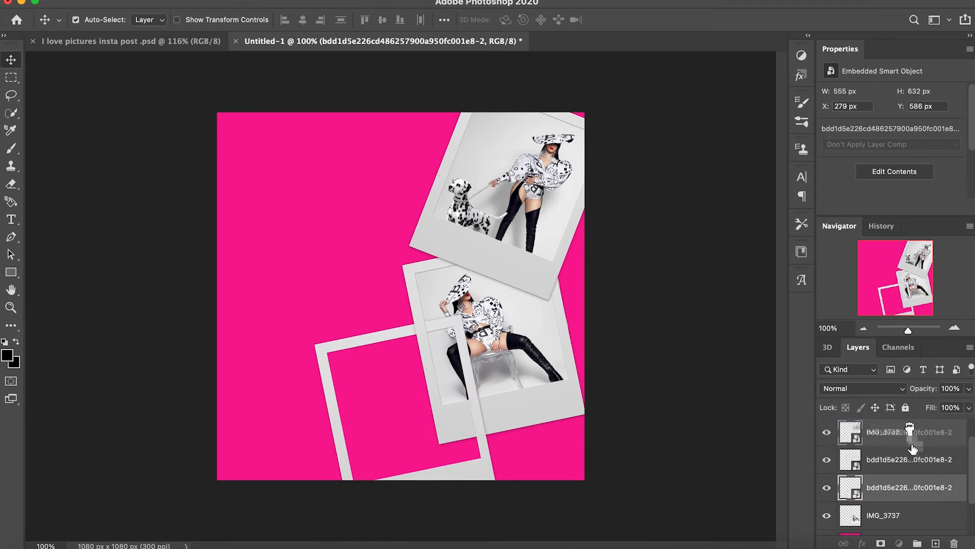
drag(447, 457, 543, 509)
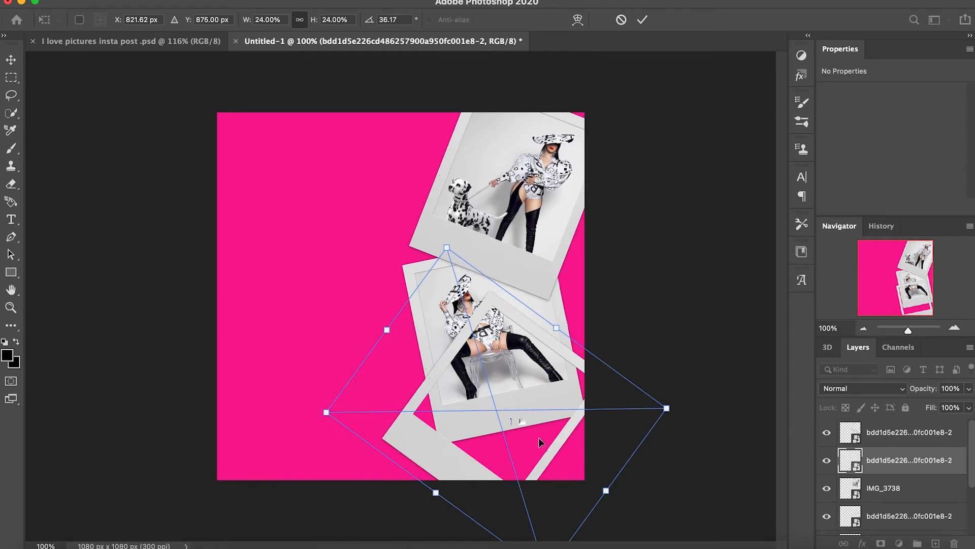
click(642, 19)
Shift the middle frame to X 457 px, Y 320 px, and move the IMG_3737 photo to the lower-right frame, rotated to 47.00°.
drag(433, 286, 395, 294)
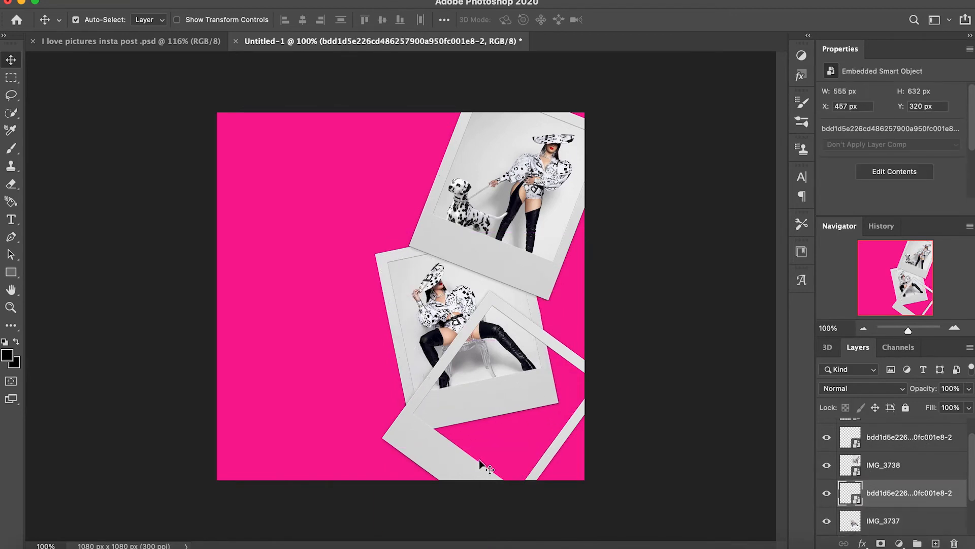
drag(464, 423, 506, 504)
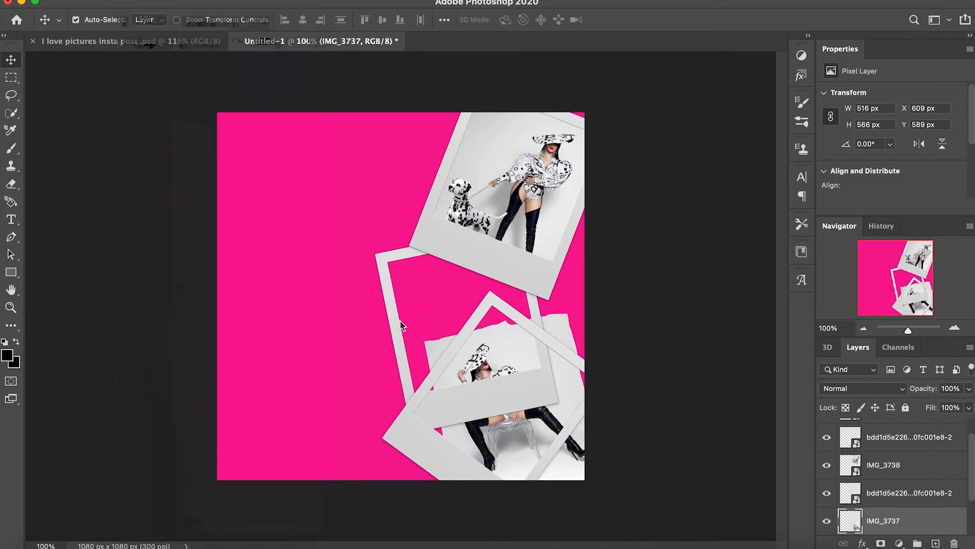
key(ctrl+t)
drag(606, 516, 490, 529)
drag(518, 461, 503, 459)
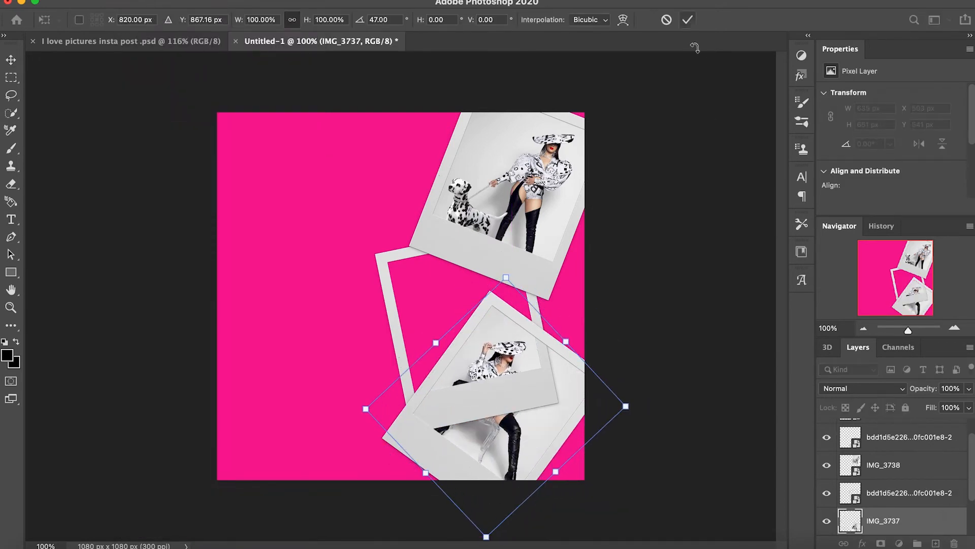
click(687, 20)
Stack the IMG_3737 photo and its lower-right frame at the top, with the empty middle frame above the upper-right polaroid.
scroll(917, 508, up, 1)
drag(912, 523, 904, 429)
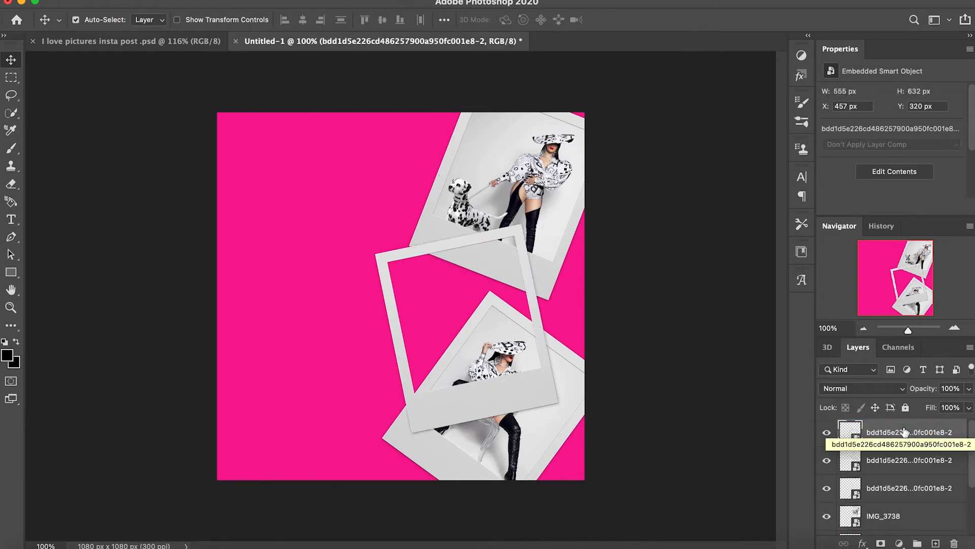
drag(907, 462, 908, 430)
drag(912, 490, 910, 424)
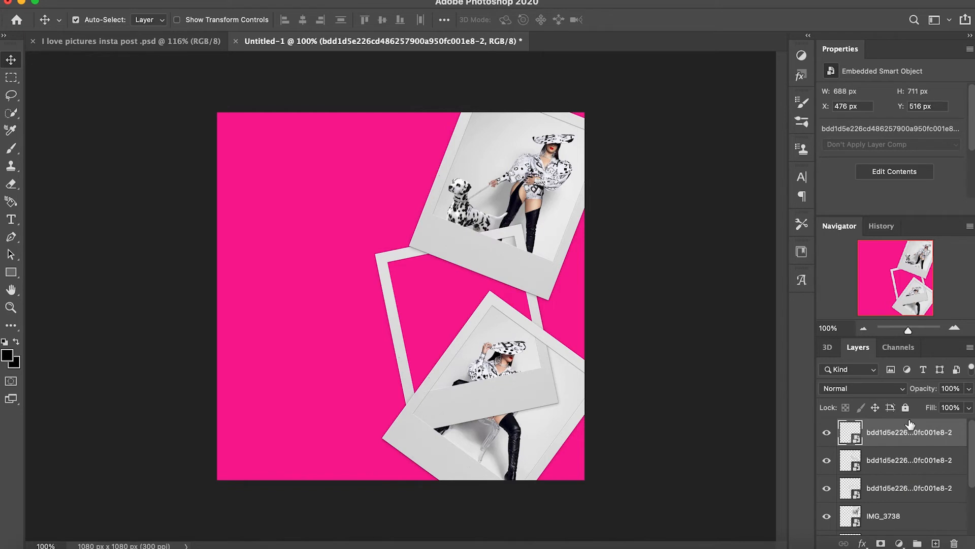
scroll(909, 457, down, 2)
scroll(909, 457, up, 2)
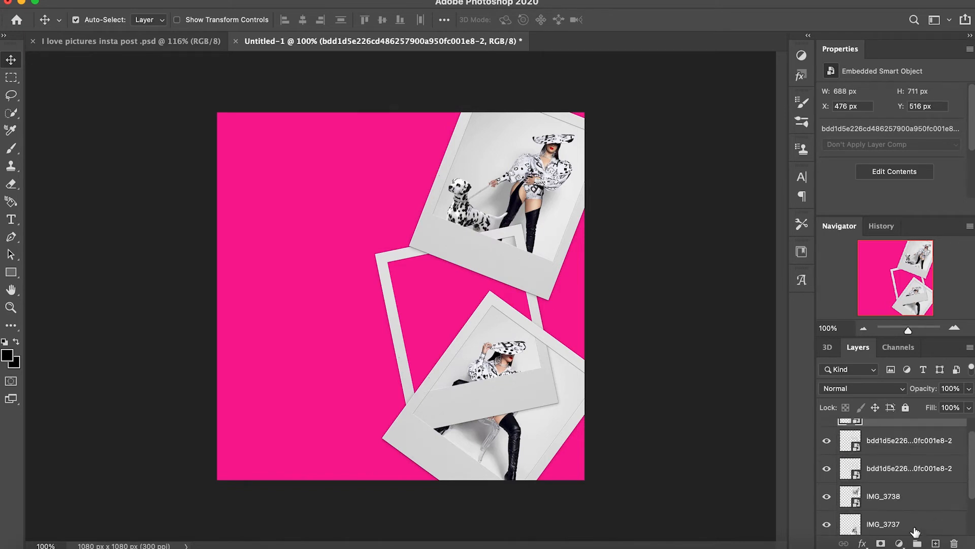
click(907, 463)
drag(908, 444, 902, 429)
drag(900, 486, 894, 426)
scroll(905, 516, down, 2)
drag(897, 506, 892, 432)
Place the IMG_3739 photo from Finder over the middle polaroid frame, sized about 519 x 594 px at X 476 px, Y 339 px.
key(super+Tab)
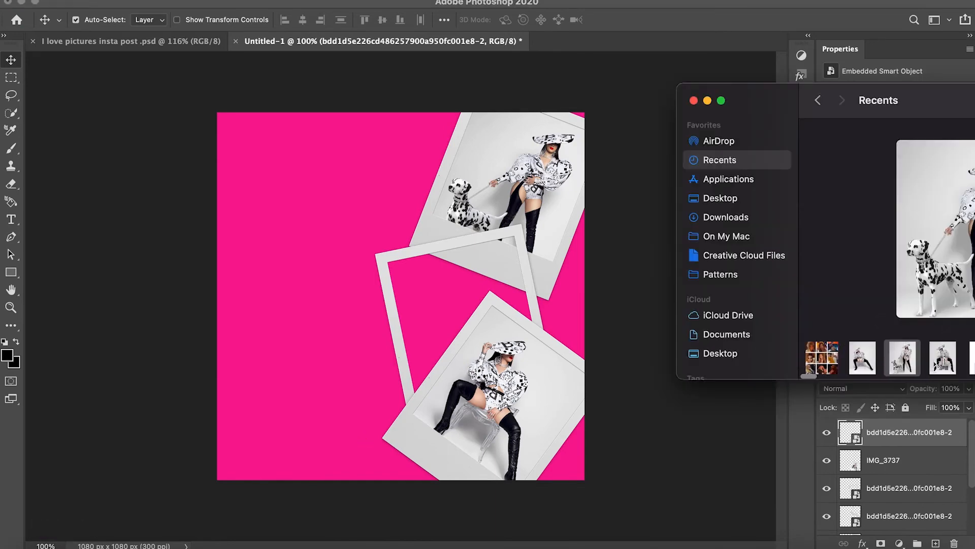
drag(942, 357, 401, 294)
drag(589, 495, 537, 389)
drag(470, 338, 489, 350)
mouse_move(887, 488)
mouse_down()
mouse_move(896, 428)
mouse_move(893, 475)
mouse_up()
drag(892, 429, 885, 473)
click(883, 459)
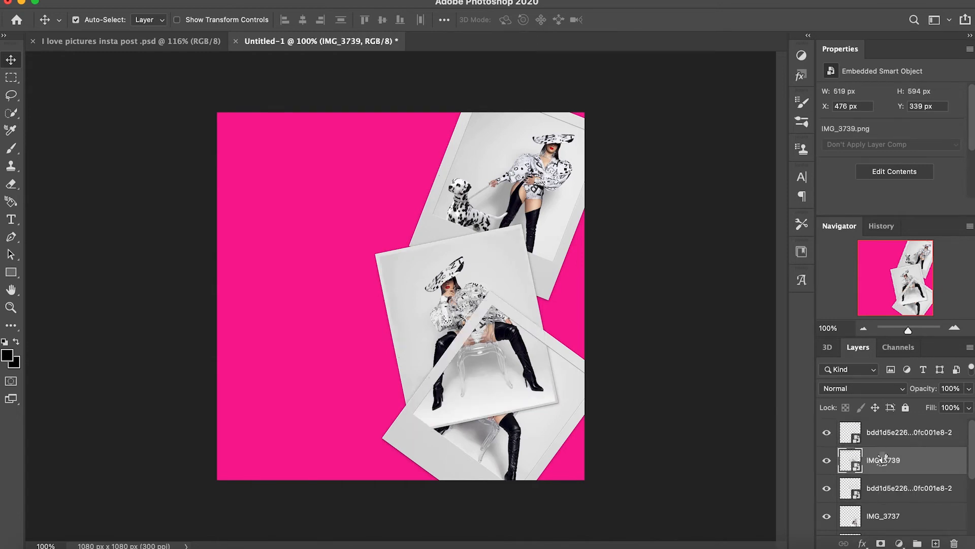
Stack the middle frame above the IMG_3739 photo, and the IMG_3737 photo with its frame above both.
click(886, 431)
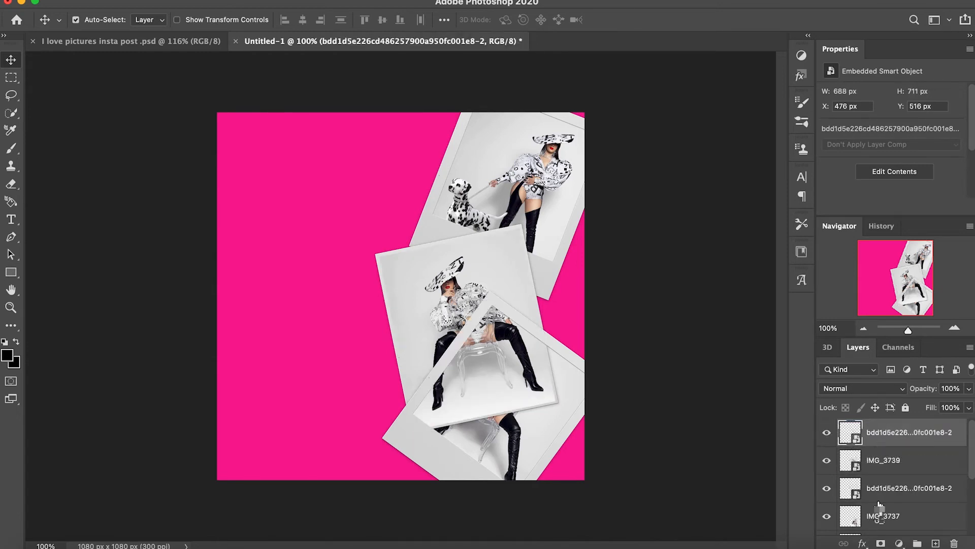
drag(881, 515, 881, 430)
drag(882, 466, 883, 430)
drag(885, 516, 886, 483)
Move the IMG_3737 photo and its frame further toward the lower-right corner, with the frame at X 600 px, Y 562 px.
drag(529, 394, 556, 396)
drag(450, 446, 478, 445)
drag(540, 451, 555, 462)
drag(461, 455, 476, 467)
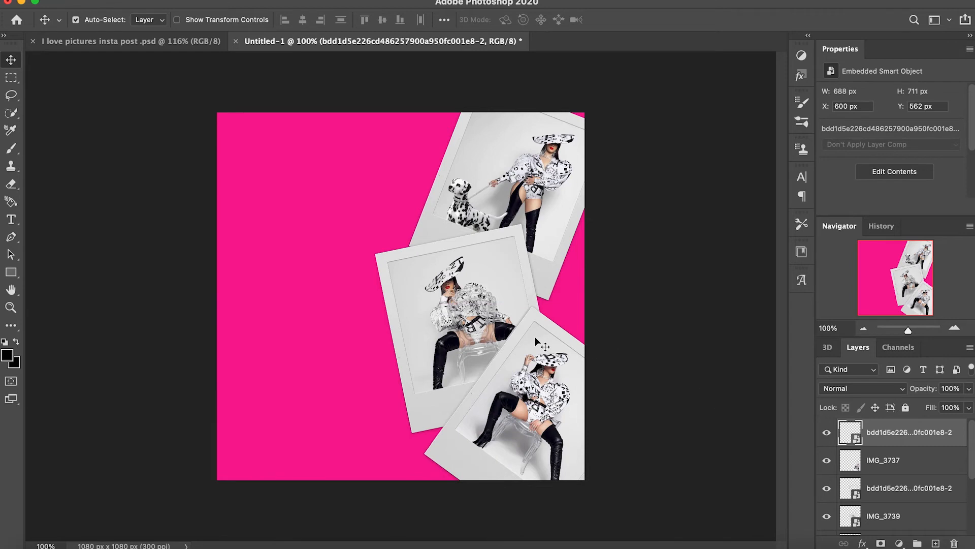
Stack the upper-right polaroid on top and reposition the IMG_3739 photo with its frame at X 479 px, Y 305 px.
drag(460, 355, 483, 349)
drag(447, 402, 442, 403)
scroll(910, 512, down, 3)
drag(908, 492, 907, 426)
scroll(906, 507, down, 5)
drag(898, 477, 897, 450)
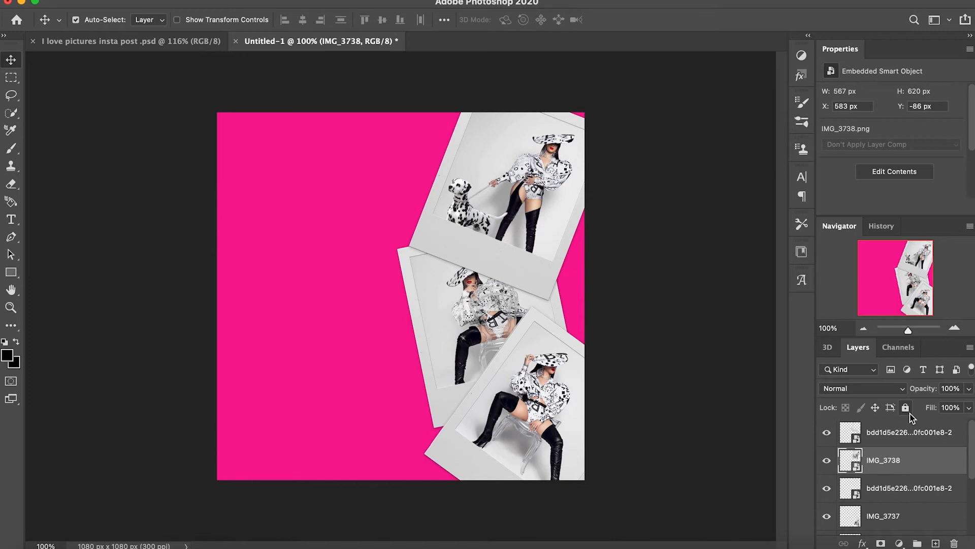
drag(459, 358, 412, 380)
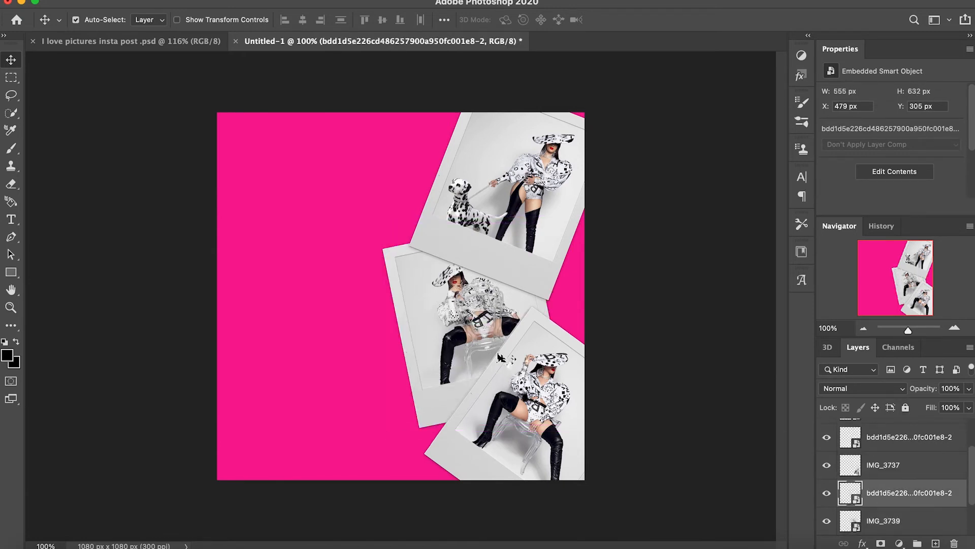
Erase the IMG_3737 photo's excess edges outside the lower-right polaroid frame with a 46 px eraser brush.
click(529, 319)
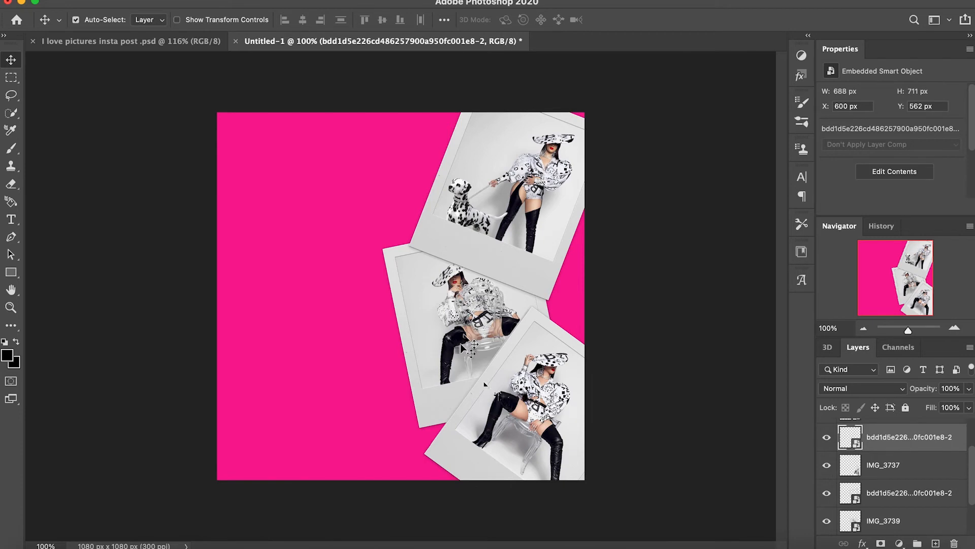
click(11, 184)
click(75, 185)
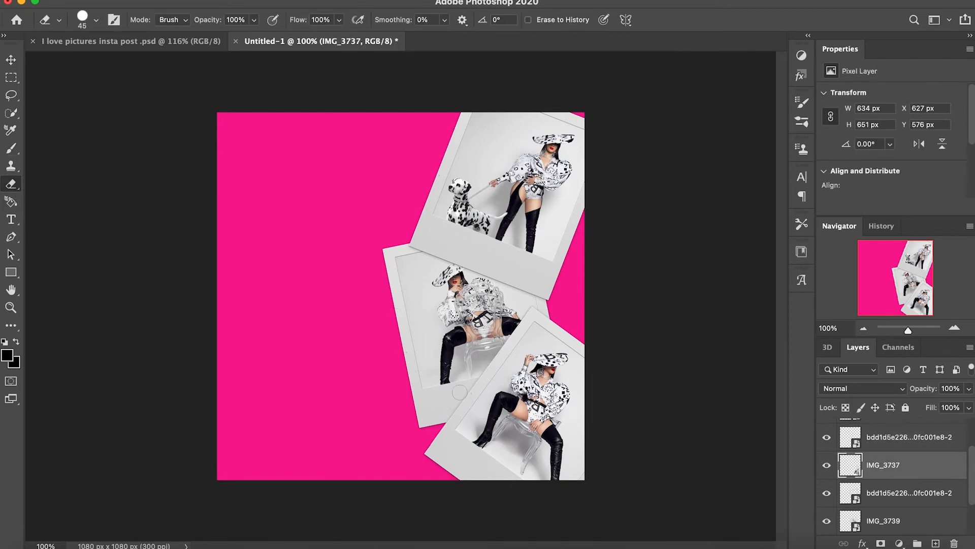
drag(422, 450, 432, 433)
drag(604, 356, 615, 371)
Shift the IMG_3738 photo to X 590 px, Y -115 px, and erase its excess edge outside the upper-right frame.
click(10, 61)
drag(545, 195, 544, 184)
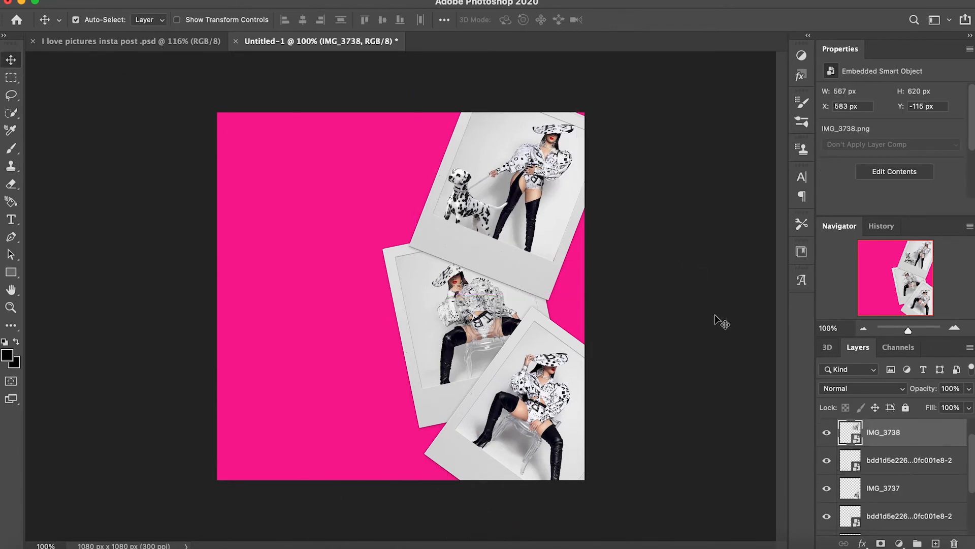
click(11, 183)
click(589, 104)
click(539, 245)
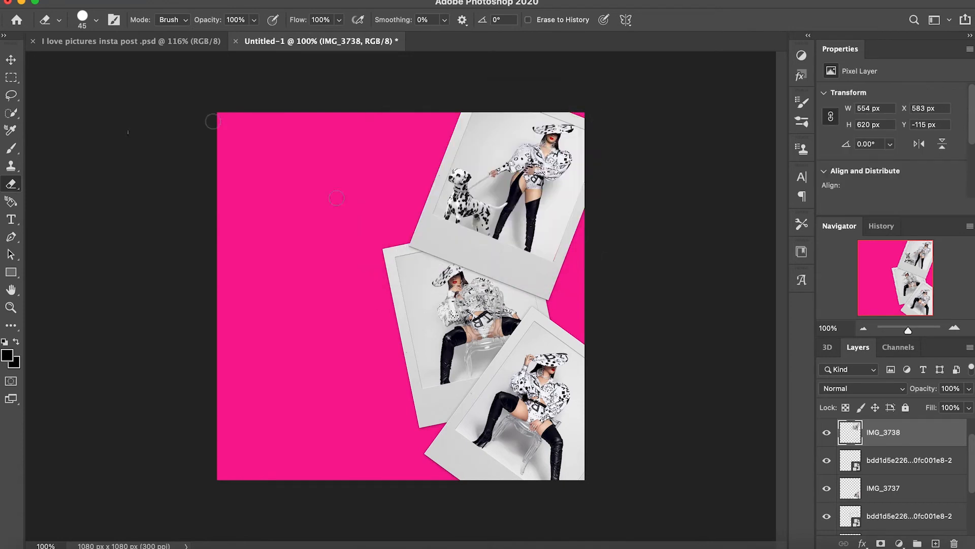
key(v)
drag(535, 184, 538, 184)
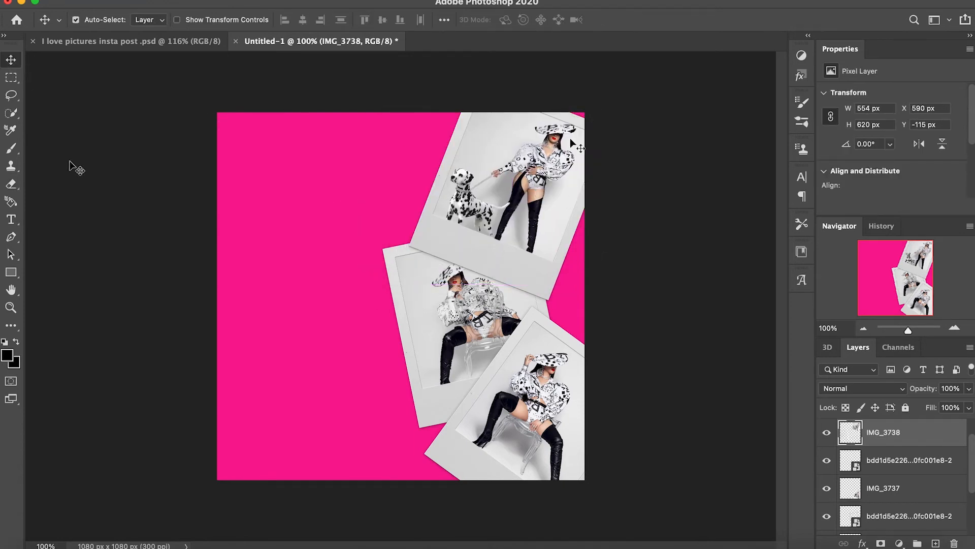
key(e)
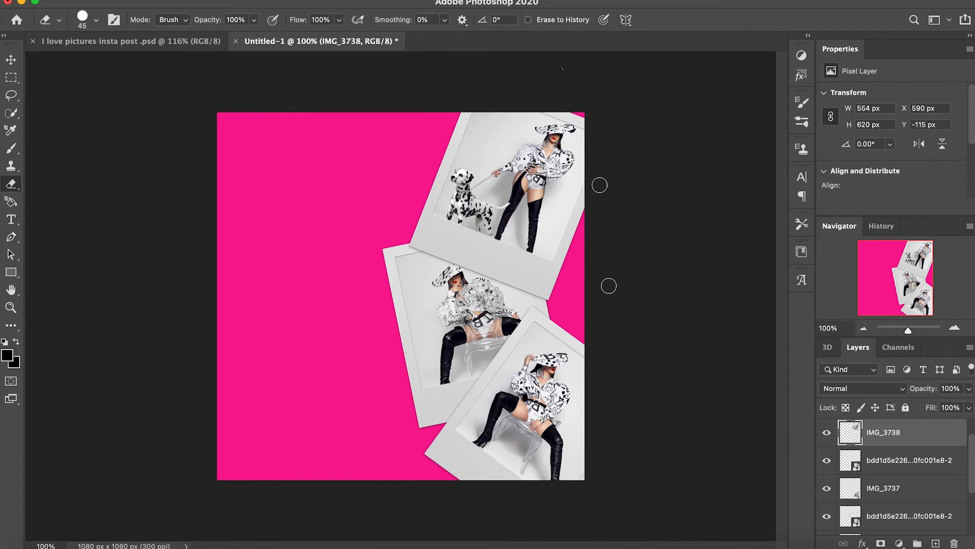
Add the headline text "WE" in Bebas Neue at the upper left of the canvas and colour it white (ffffff).
click(18, 222)
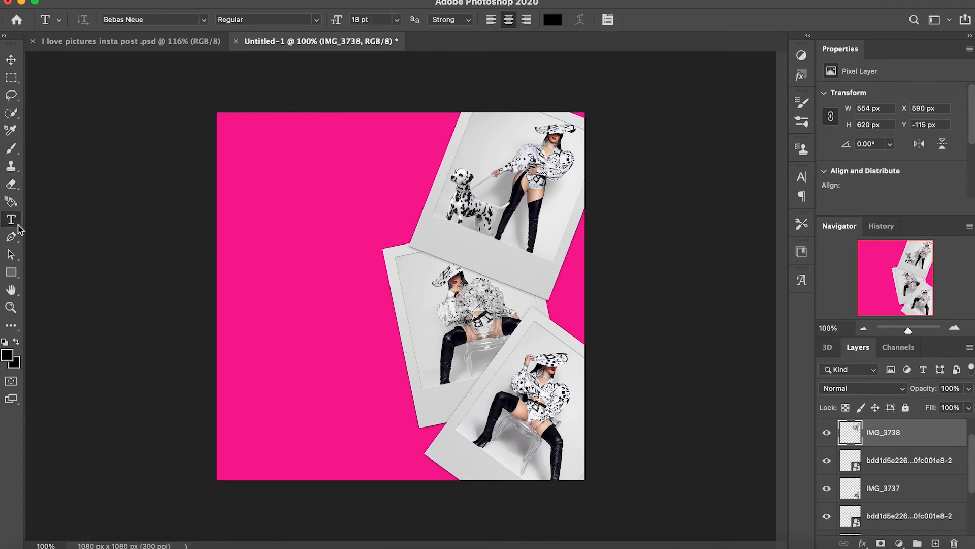
click(263, 160)
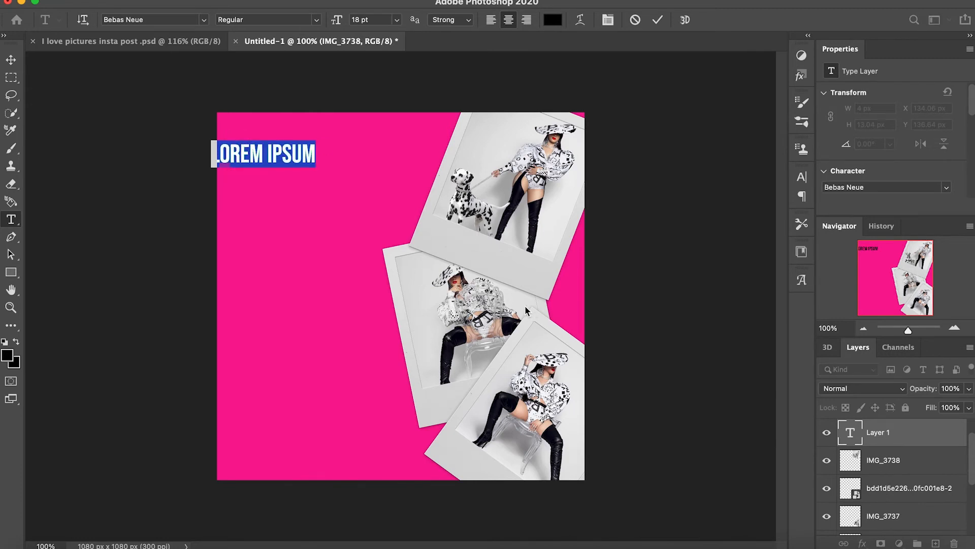
text(WE)
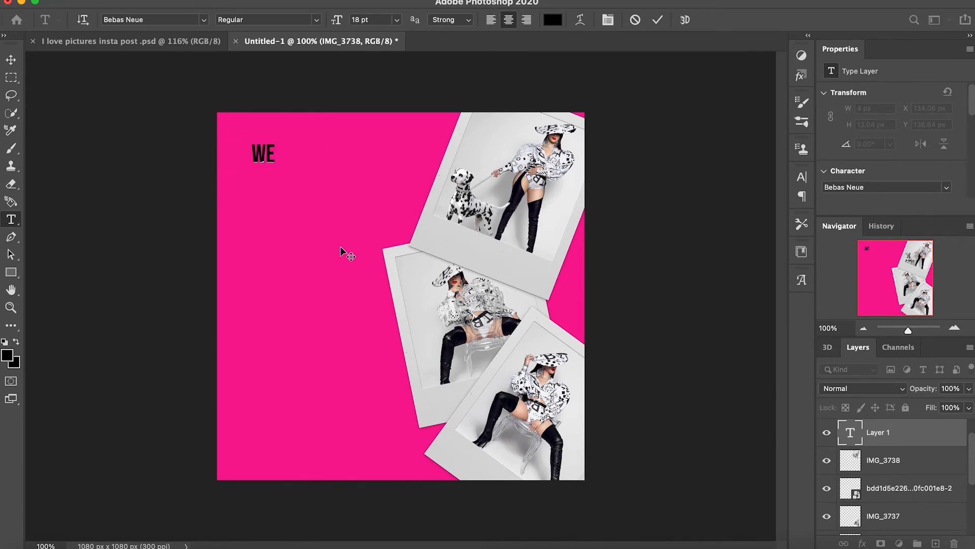
double_click(271, 157)
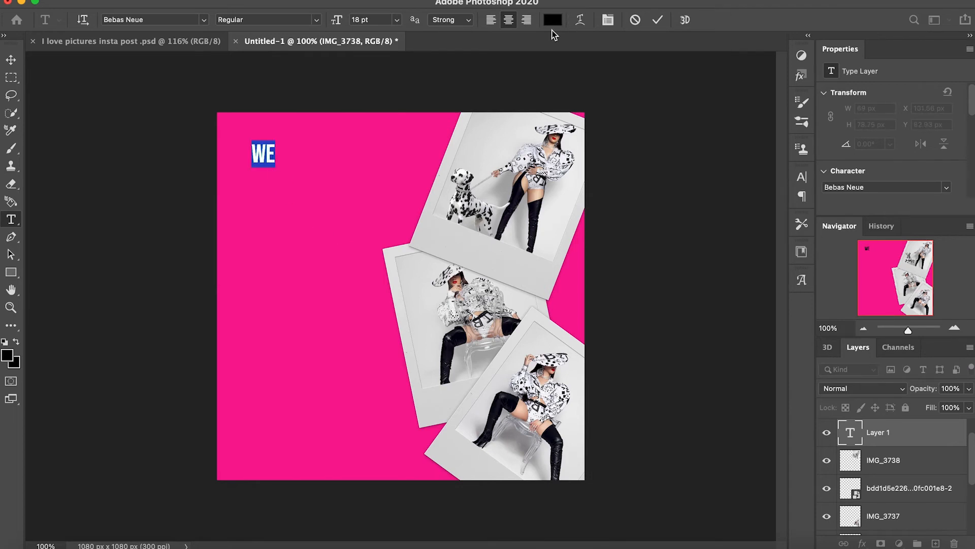
click(553, 20)
drag(645, 327, 600, 274)
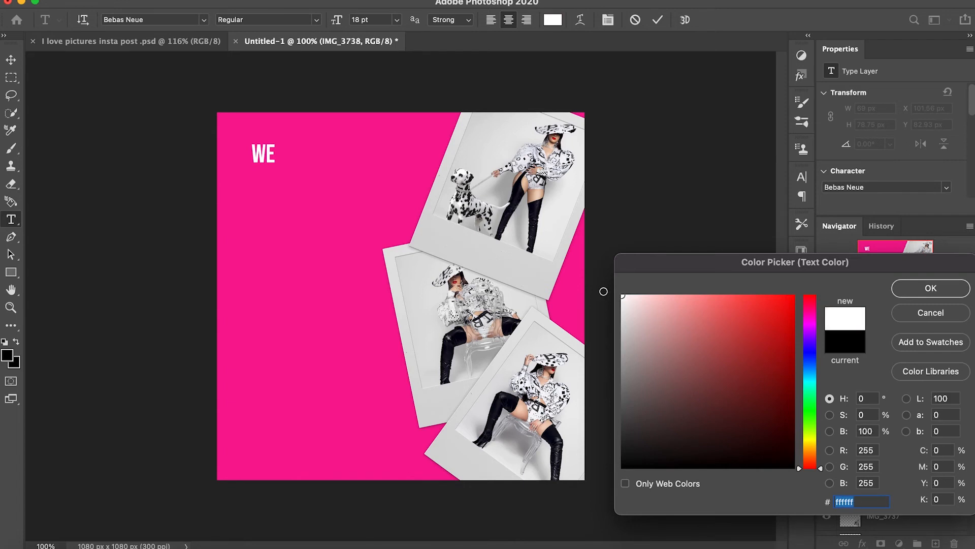
click(966, 285)
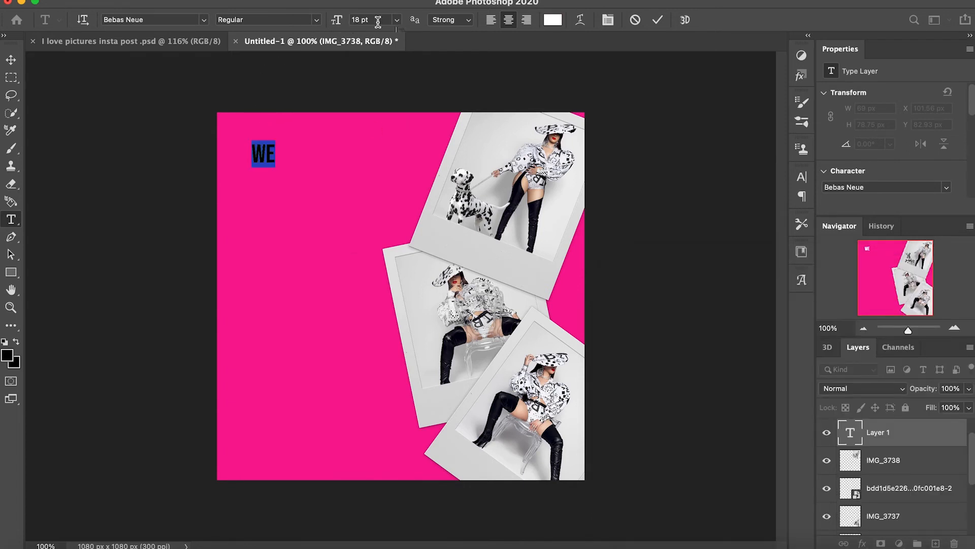
Set the WE text to 48 pt and move it slightly down and to the right.
click(396, 20)
click(365, 207)
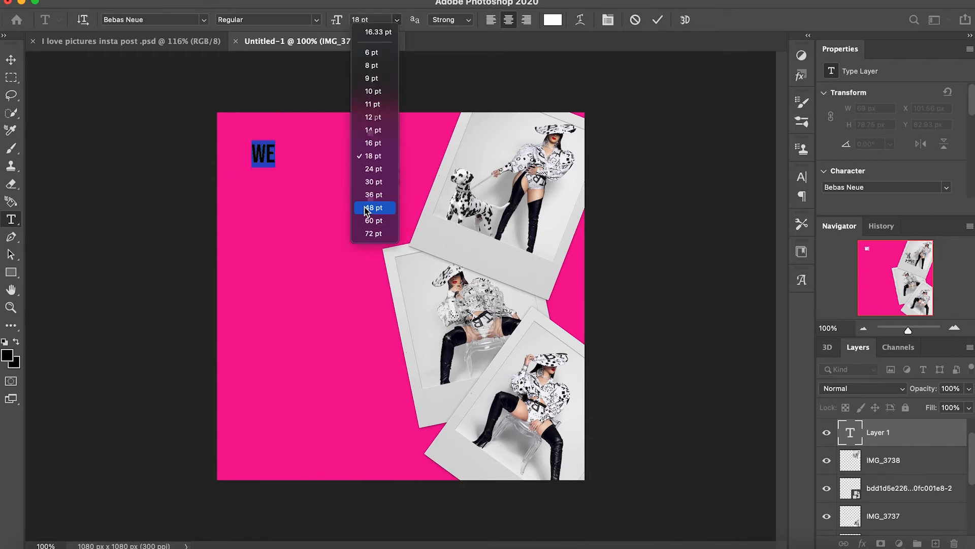
click(367, 208)
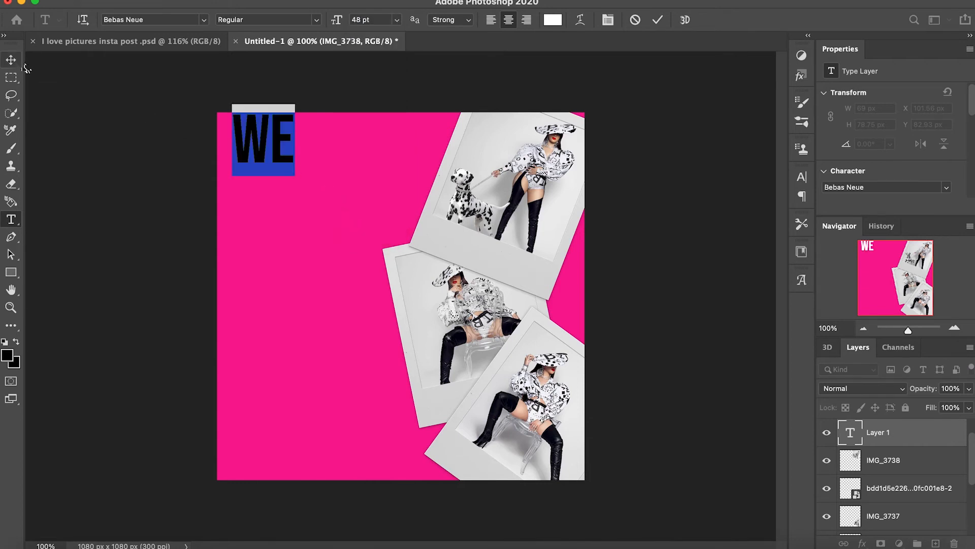
click(11, 59)
drag(283, 149, 312, 161)
Enlarge the WE text to 60 pt and reposition it at X 108.06 px, Y 46.19 px.
double_click(296, 163)
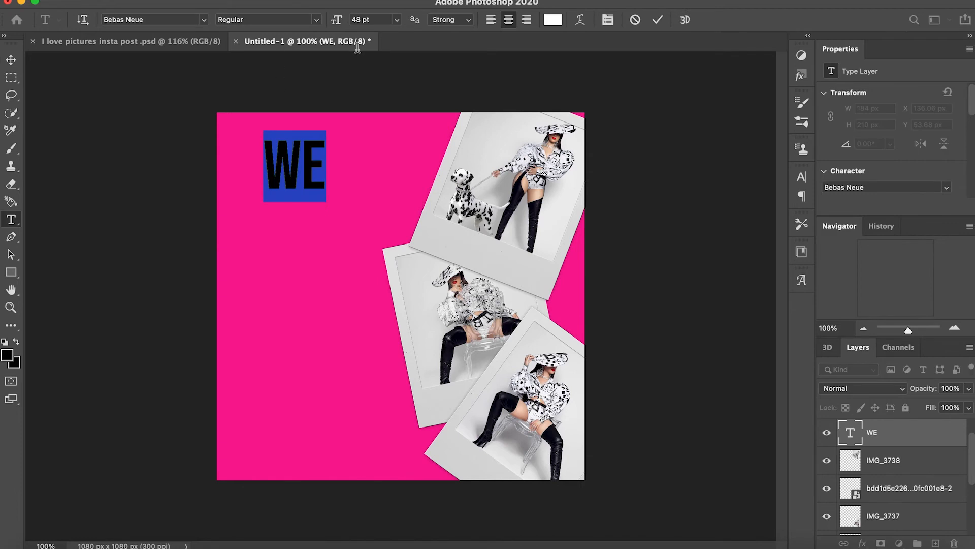
click(400, 24)
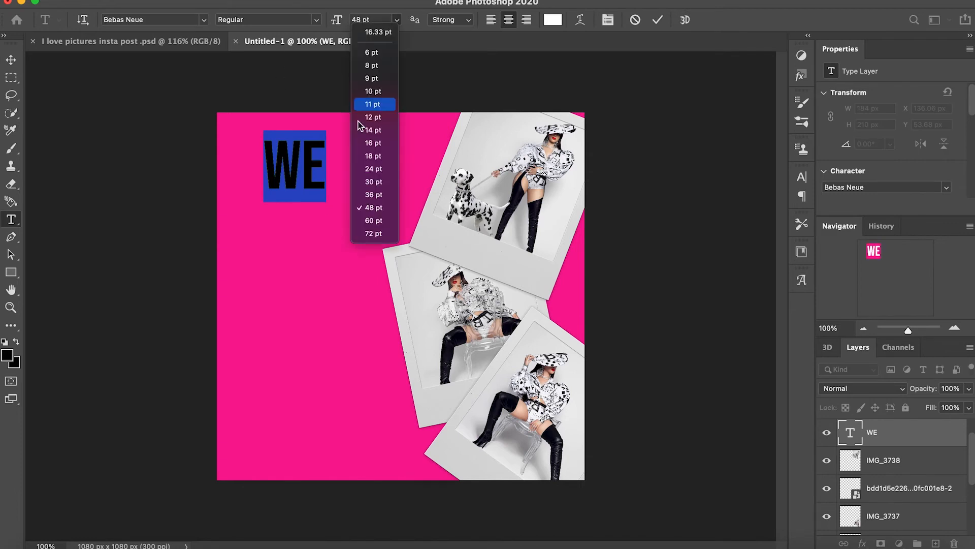
click(367, 221)
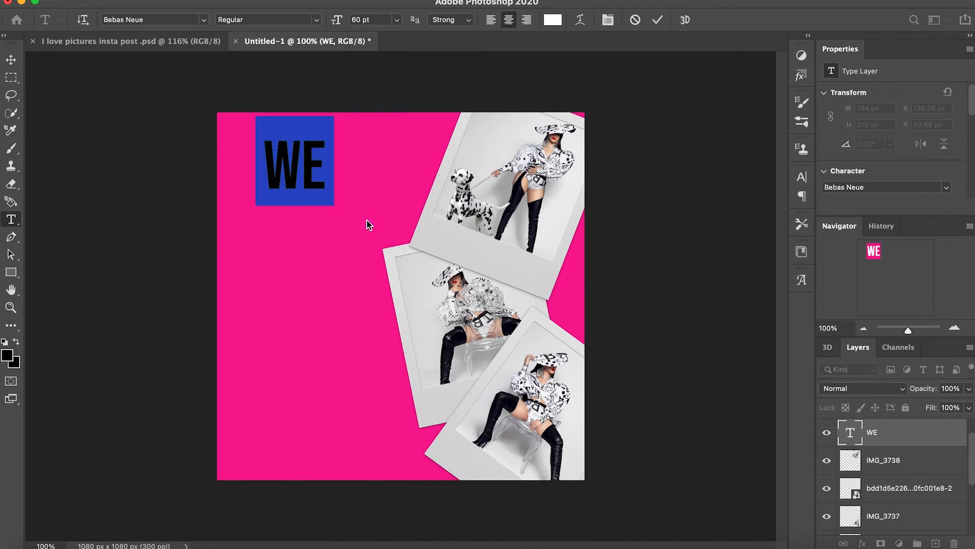
click(11, 60)
drag(289, 178, 286, 191)
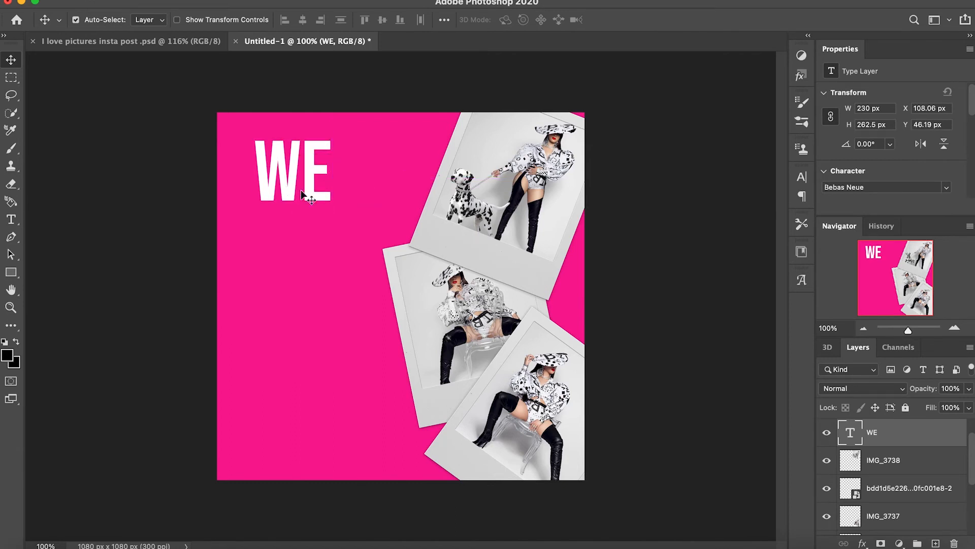
Switch to the web browser, search Google Images for "rhinestone heart png", and download the silver glitter heart image.
click(87, 544)
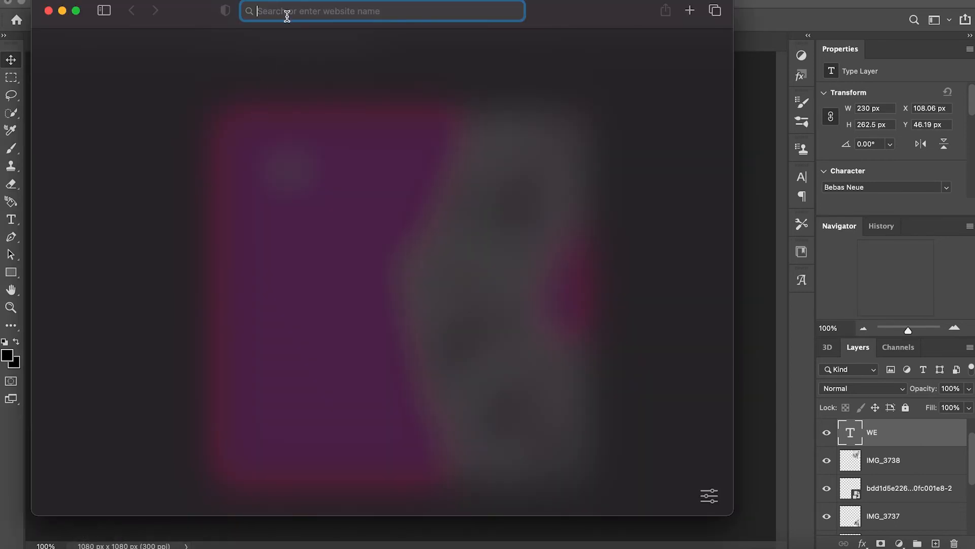
text(rhinestone heart)
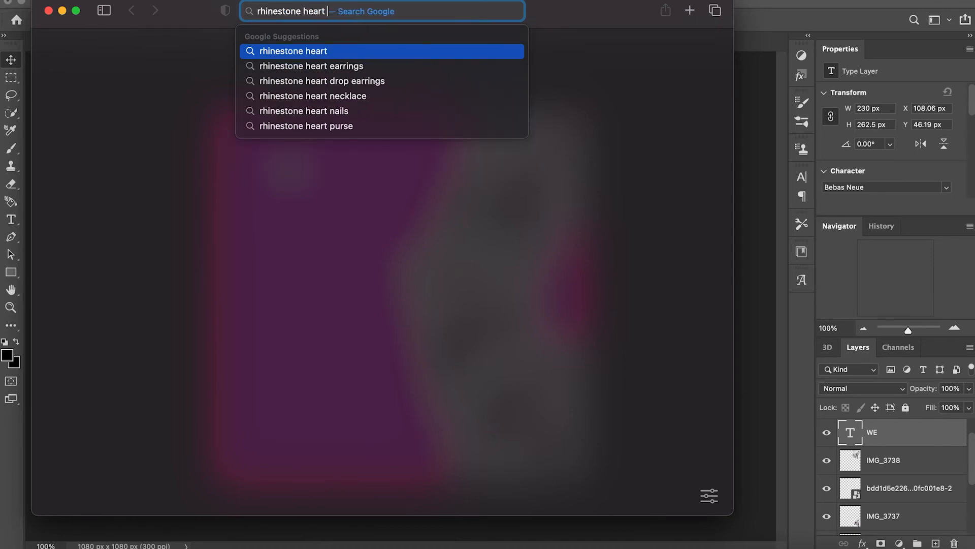
key(Return)
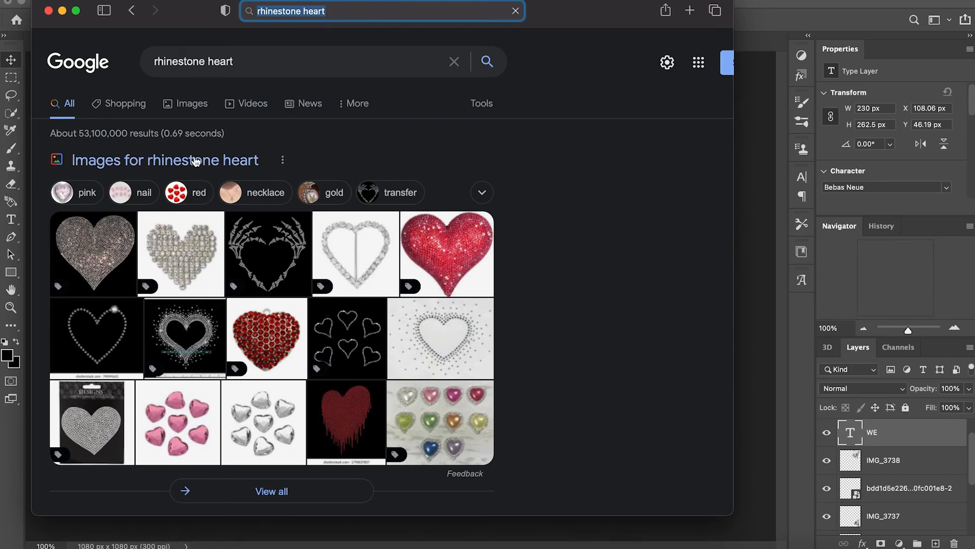
click(190, 107)
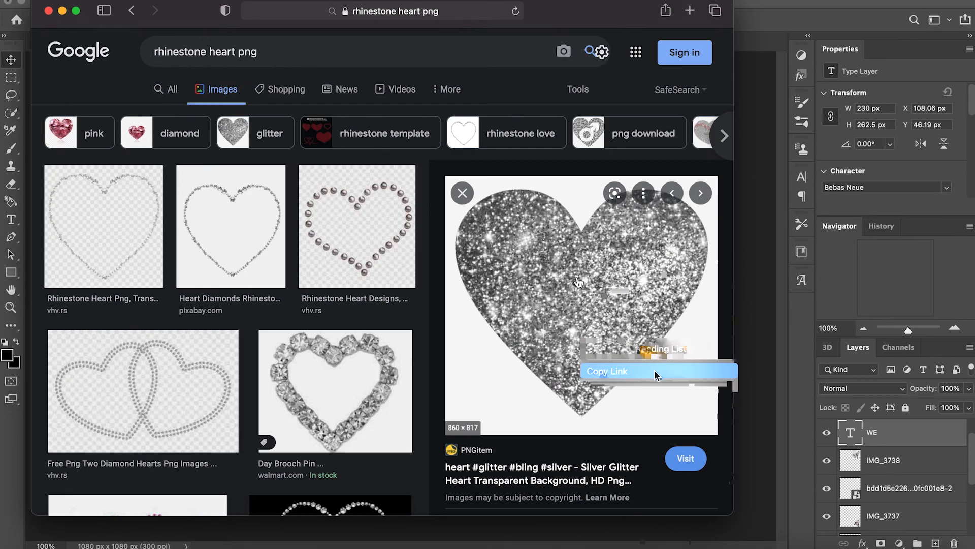
right_click(579, 371)
click(648, 430)
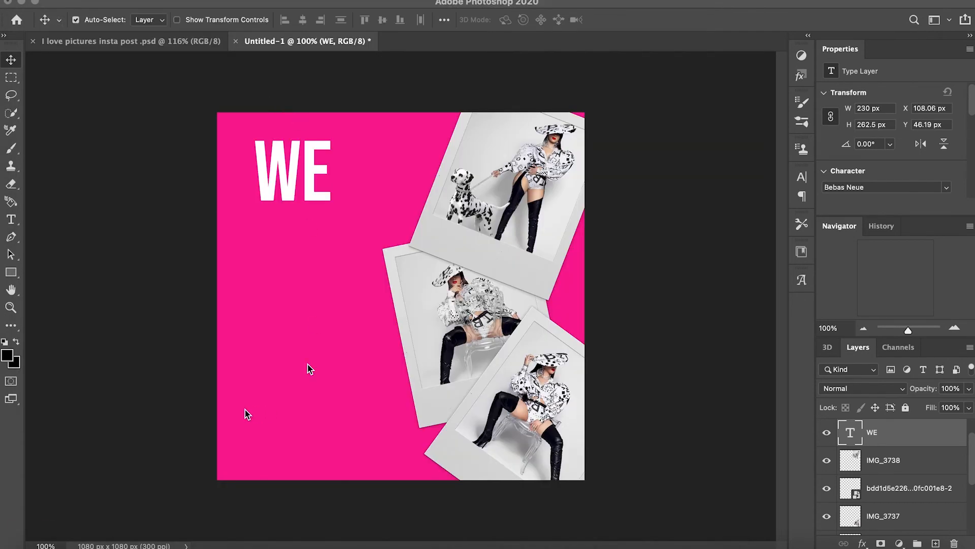
Place the downloaded silver glitter heart PNG from the Downloads folder into the post.
click(34, 547)
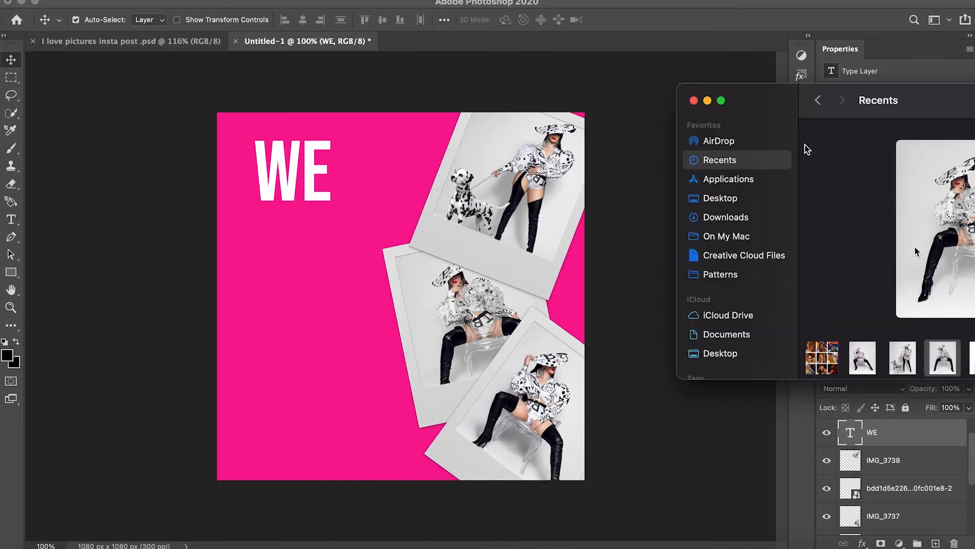
click(725, 216)
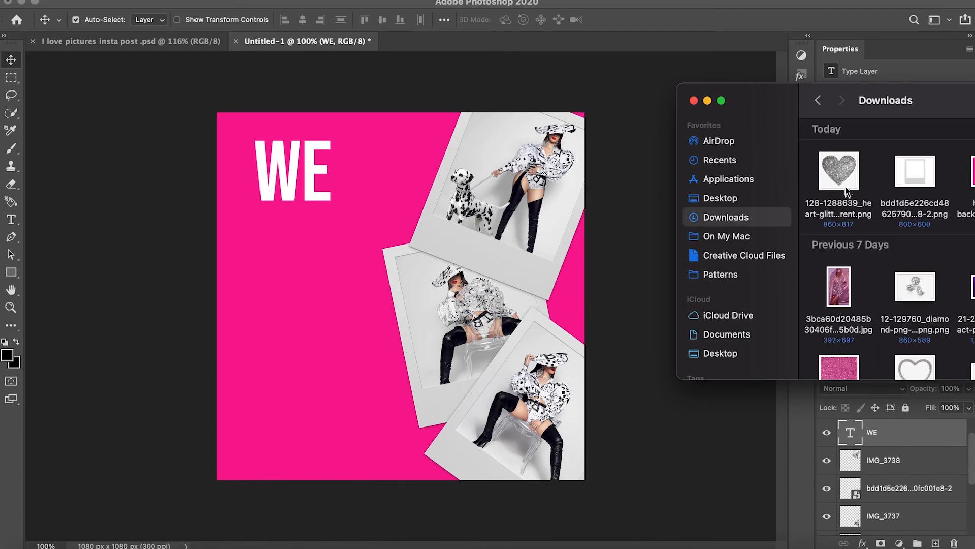
drag(838, 171, 508, 241)
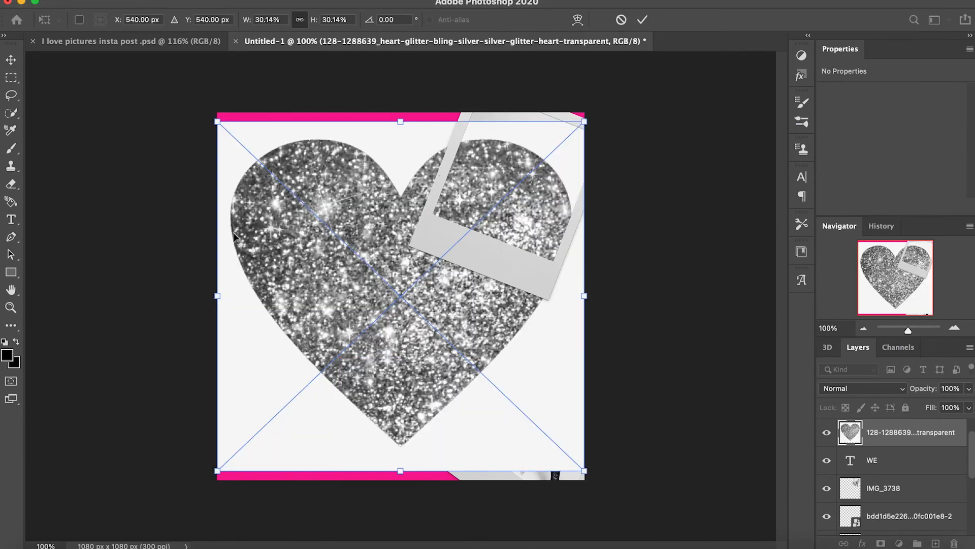
Rasterize the glitter heart and remove its white background with the Magic Eraser at tolerance 15.
click(11, 184)
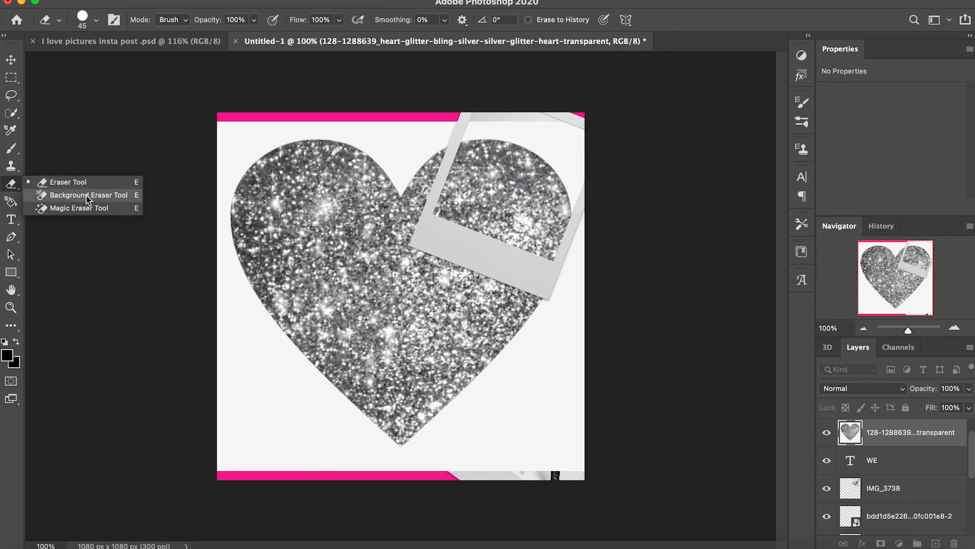
click(80, 209)
click(259, 337)
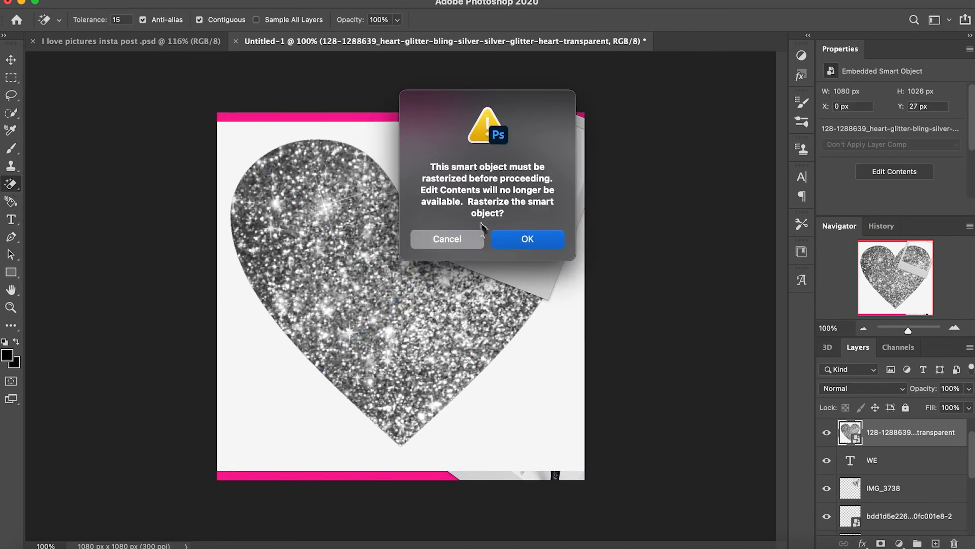
click(513, 239)
click(248, 386)
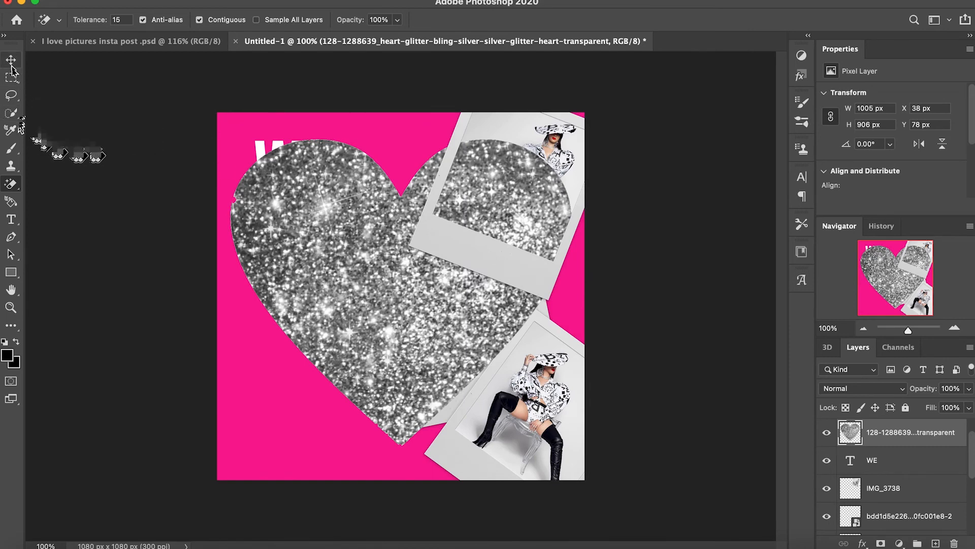
Scale the glitter heart to 41.88% with Free Transform and position it below the WE text at X 52 px, Y 305 px.
click(134, 1)
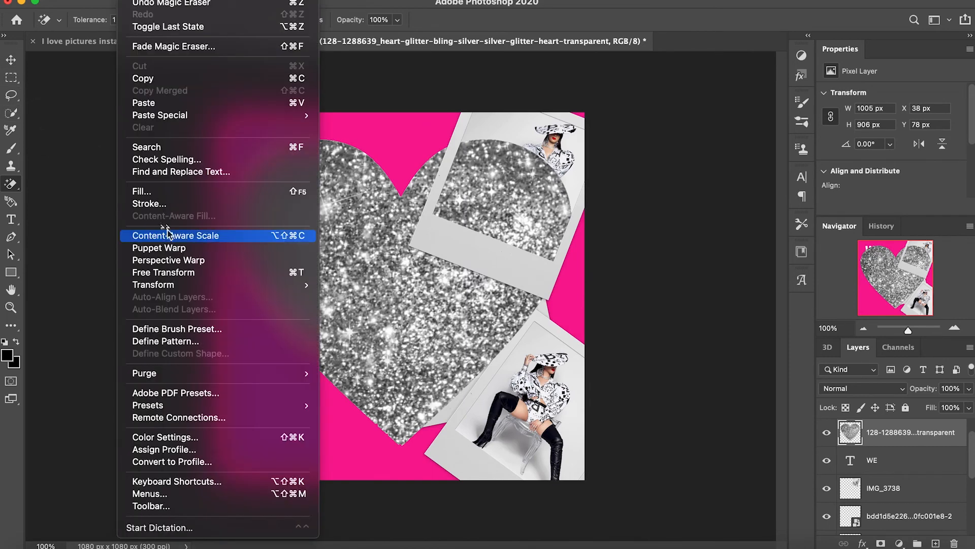
click(166, 272)
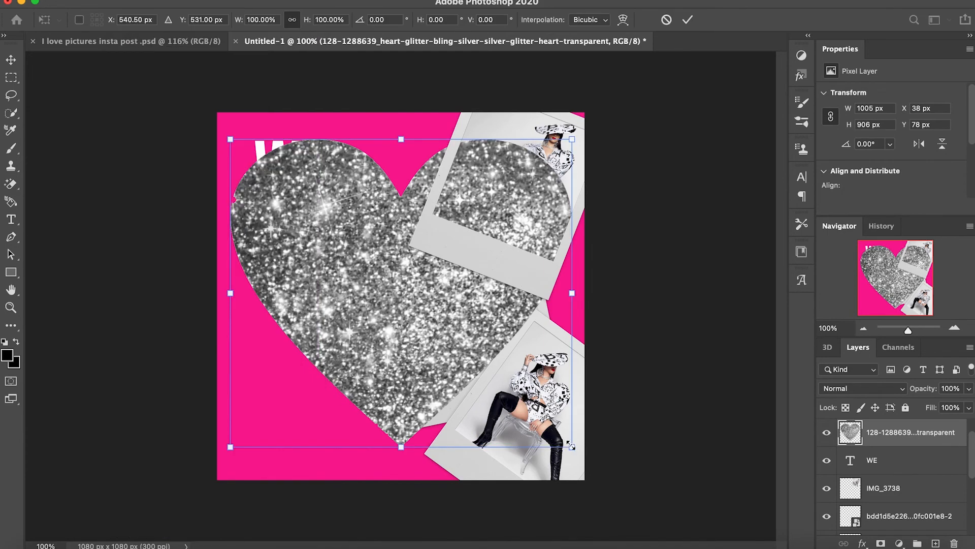
drag(569, 445, 306, 321)
drag(301, 234, 306, 291)
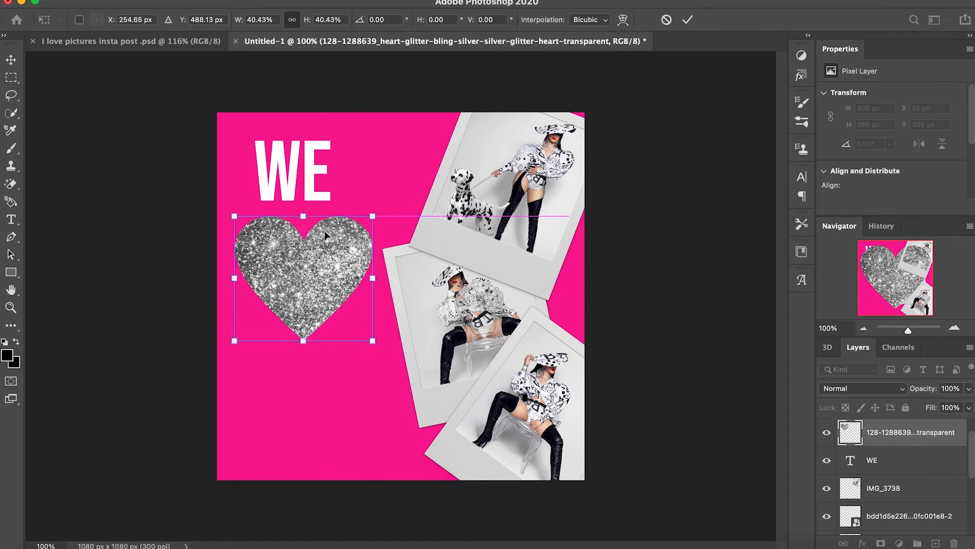
drag(372, 341, 377, 345)
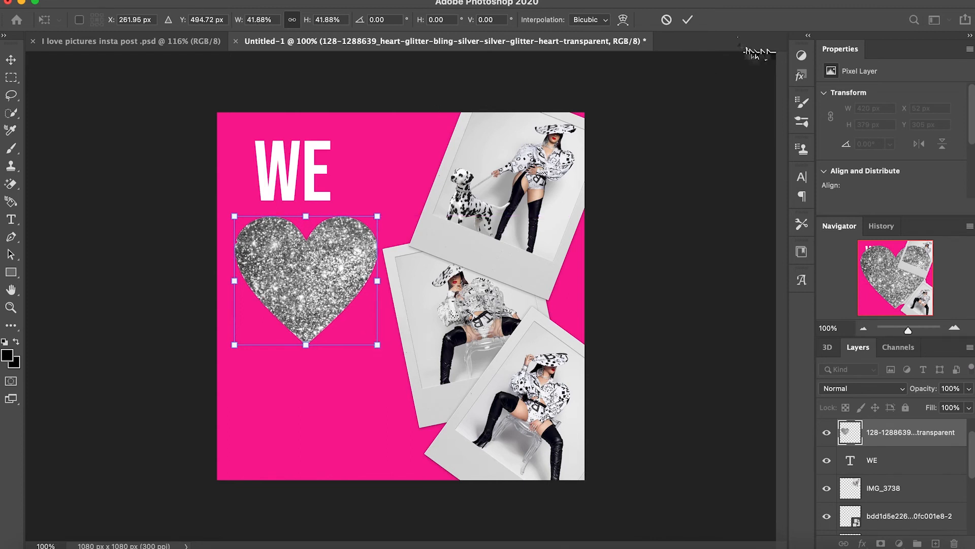
click(687, 20)
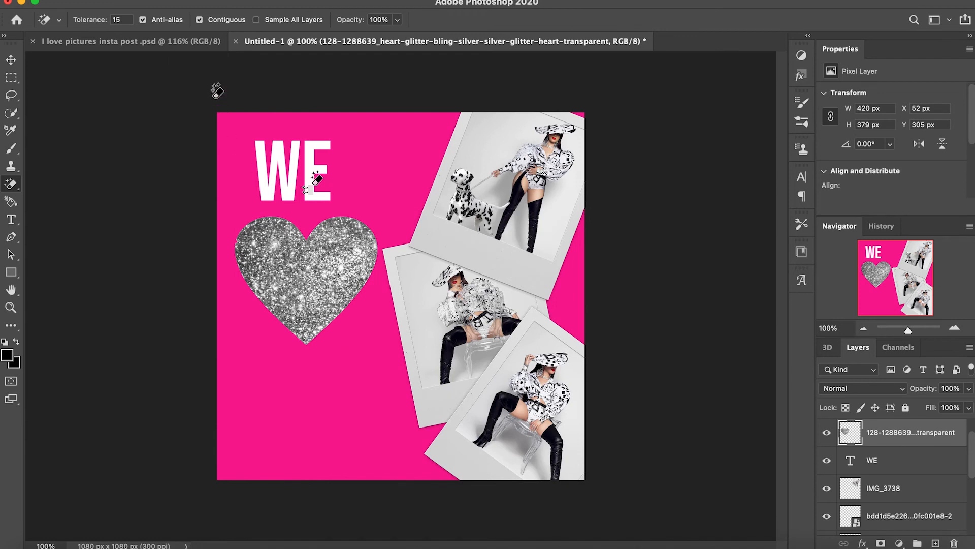
Move the WE text right to X 148.06 px, above the glitter heart.
key(v)
click(315, 195)
mouse_move(313, 194)
mouse_down()
mouse_move(335, 194)
mouse_move(311, 198)
mouse_move(327, 198)
mouse_up()
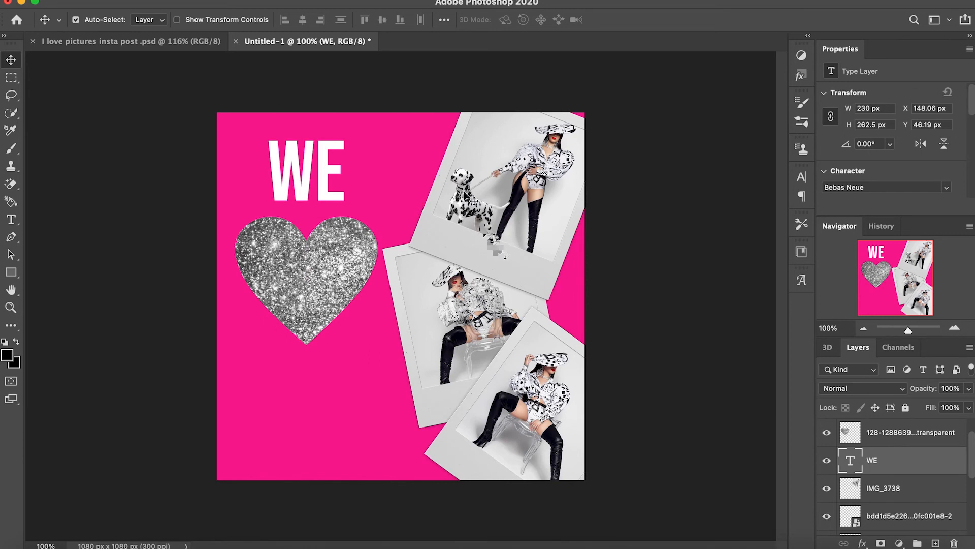
Switch to the web browser, search images for "white camera logo" and "white camera icon transparent background", and download the PNGkey white camera icon.
key(super+Tab)
text(white camera logo)
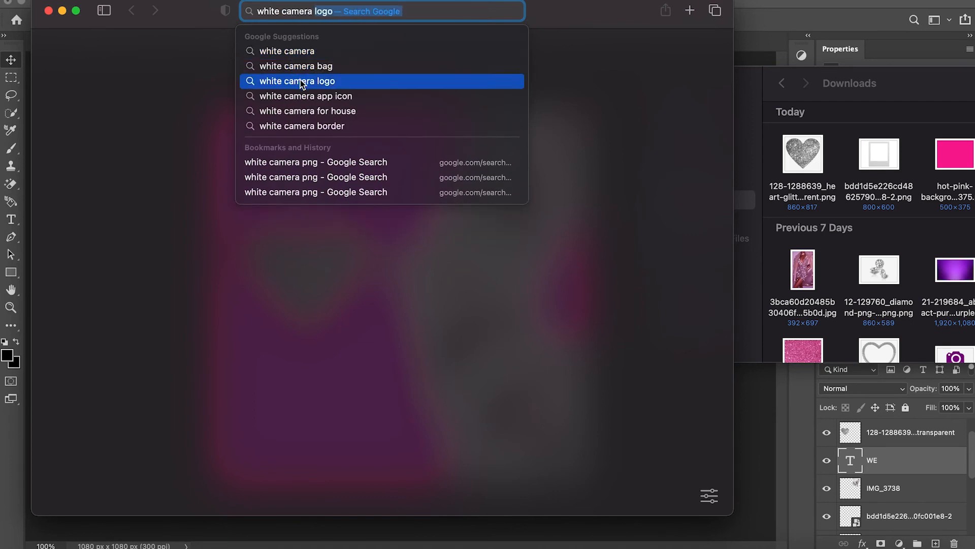
click(301, 81)
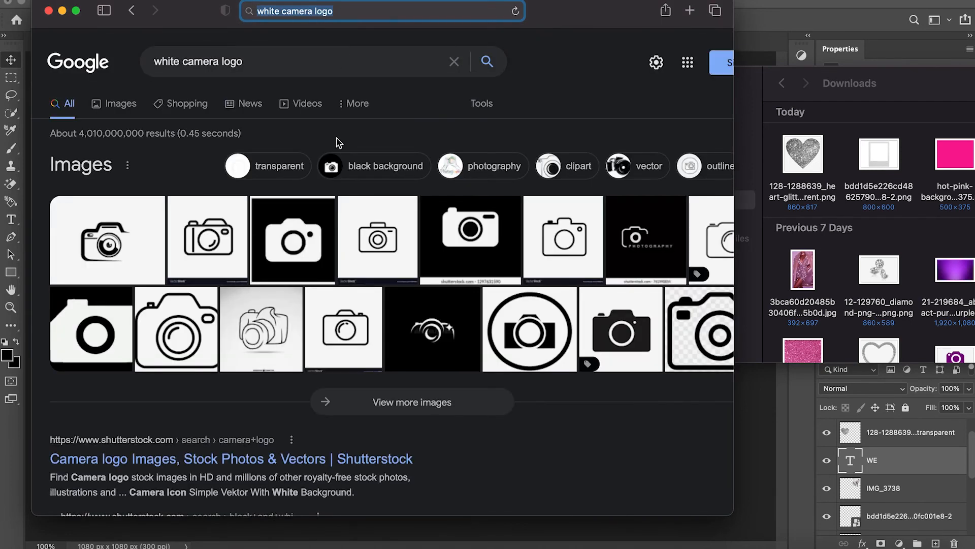
click(125, 102)
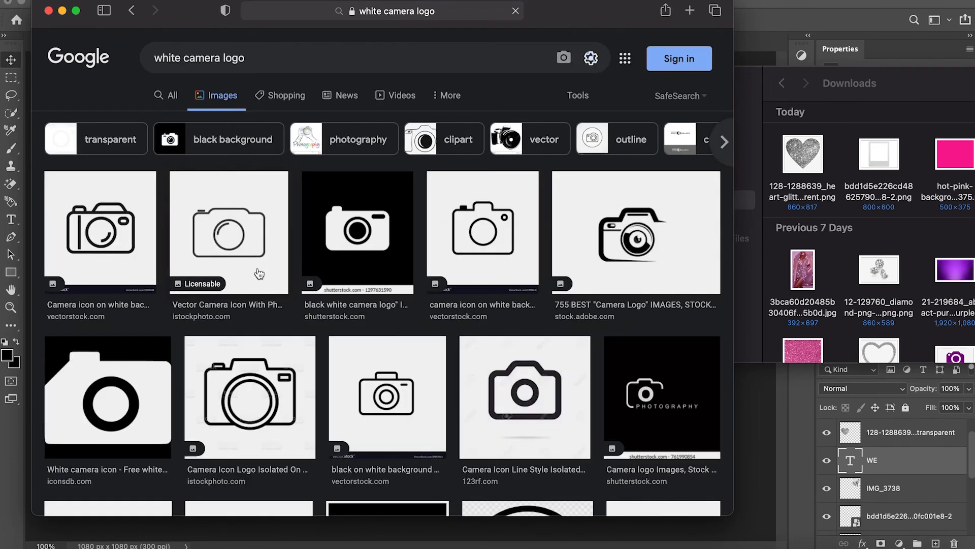
scroll(303, 328, down, 7)
scroll(303, 325, down, 3)
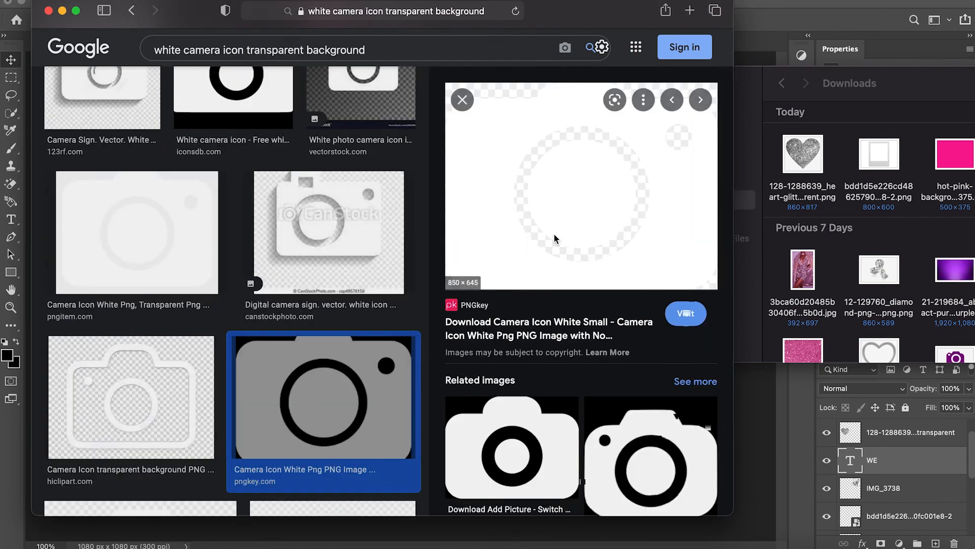
right_click(556, 236)
click(619, 407)
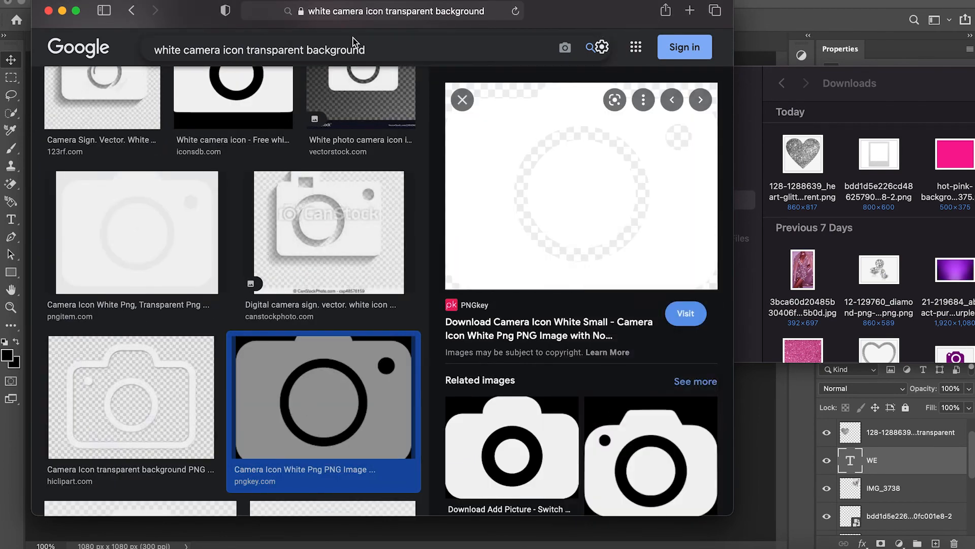
click(62, 10)
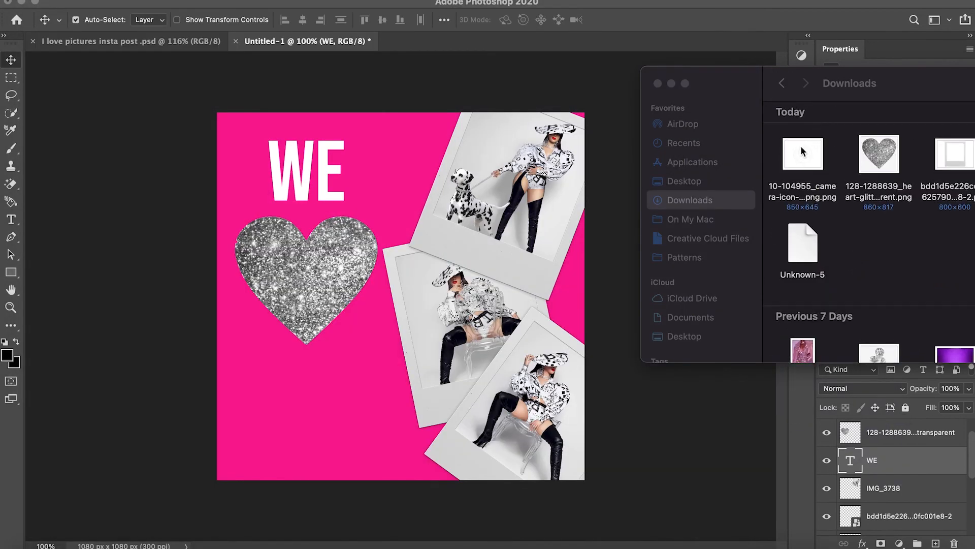
Place the downloaded white camera icon in the design, scale it to 306 x 232 px, and position it below the glitter heart at X 110 px, Y 705 px.
drag(801, 146, 355, 371)
drag(584, 436, 401, 296)
drag(376, 211, 378, 375)
drag(397, 463, 335, 429)
drag(321, 395, 353, 410)
click(645, 20)
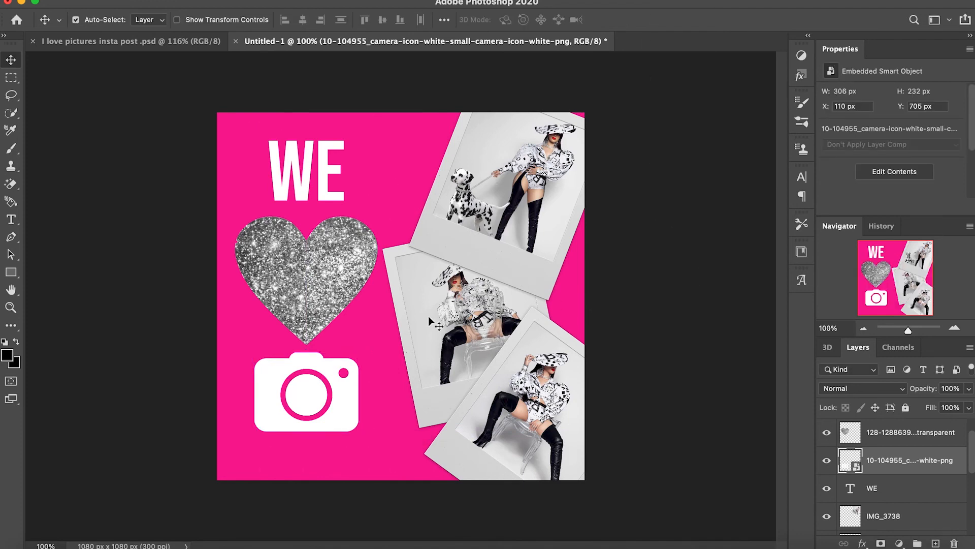
Add a white Bebas Neue text layer over the camera icon reading "TAG US TO BE FEATURED".
key(t)
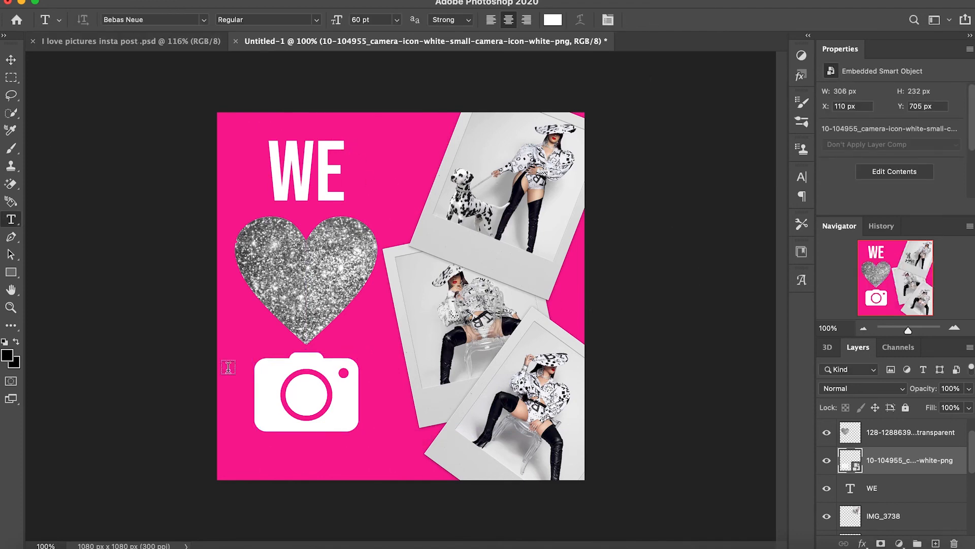
click(285, 457)
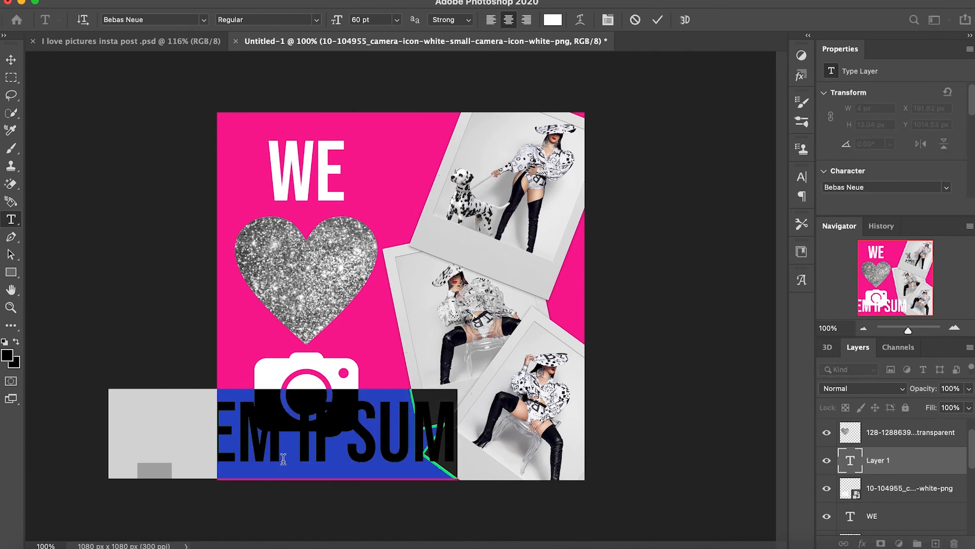
text(TAG)
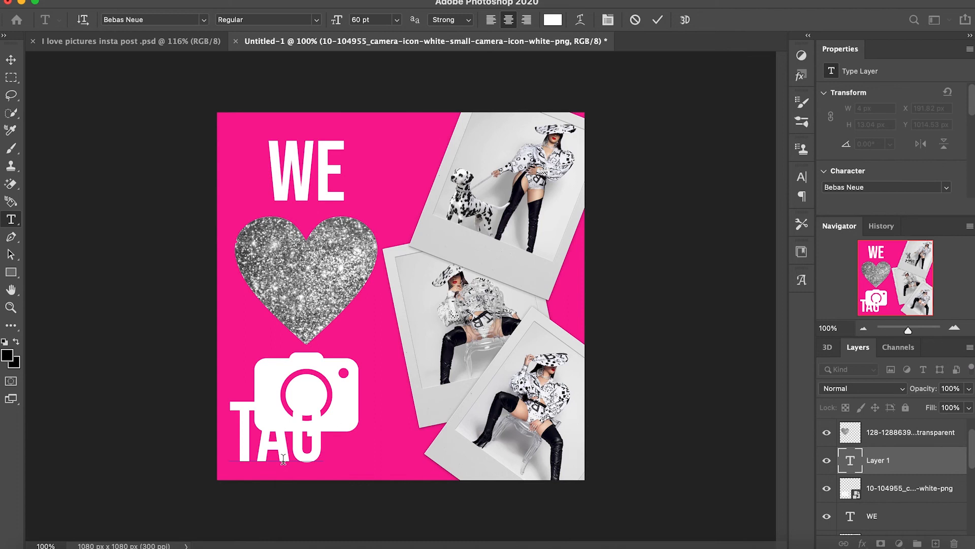
text( US TO)
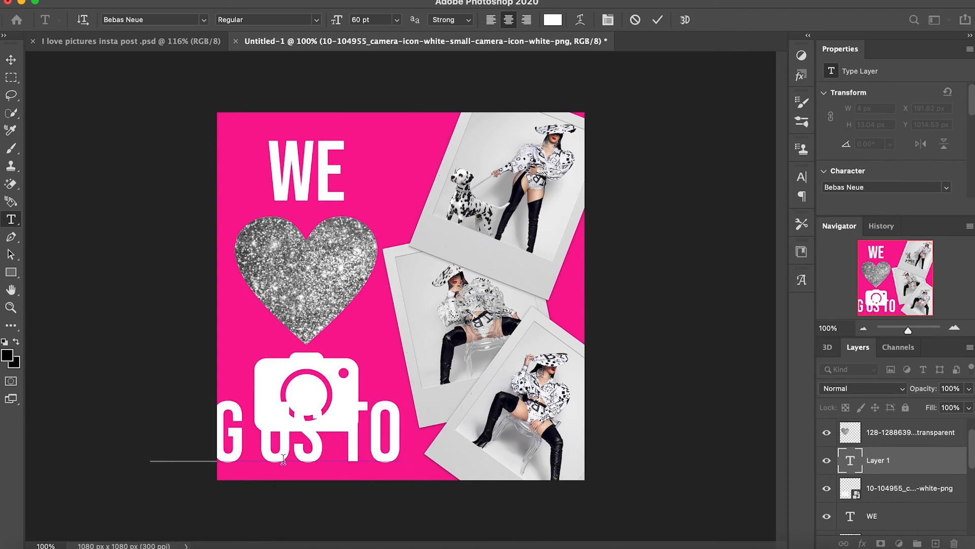
text( BE FEATURE)
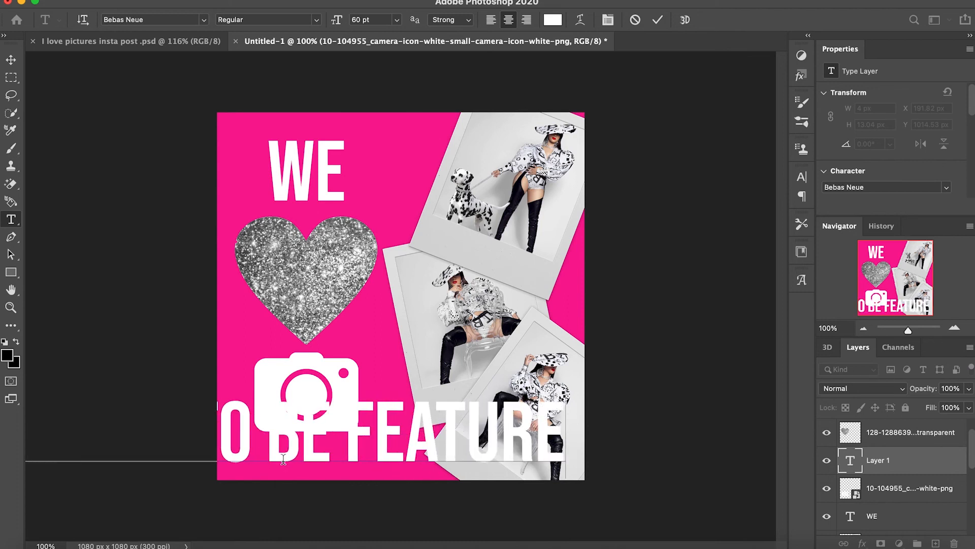
text(D)
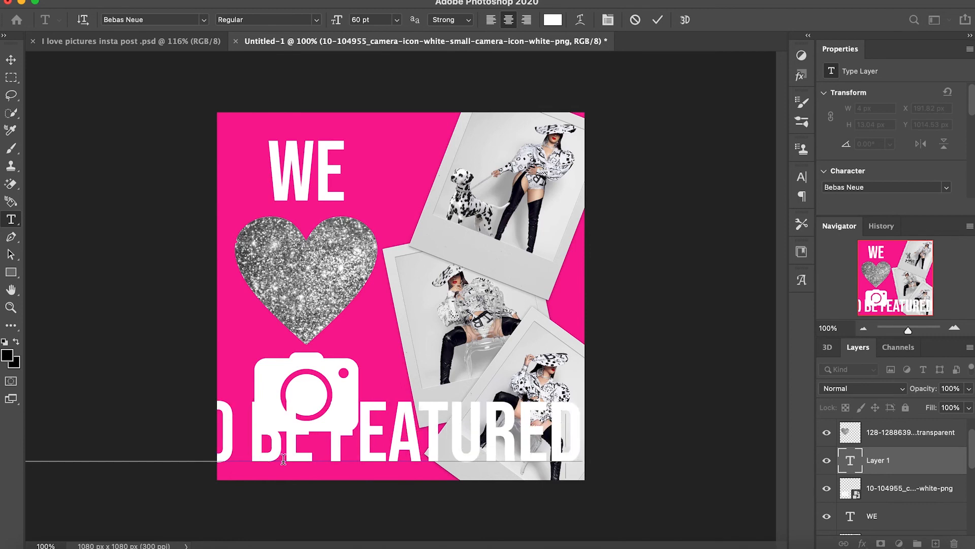
Set the "TAG US TO BE FEATURED" text to 18 pt and position it below the camera icon at X 27.49 px, Y 971.83 px.
key(ctrl+a)
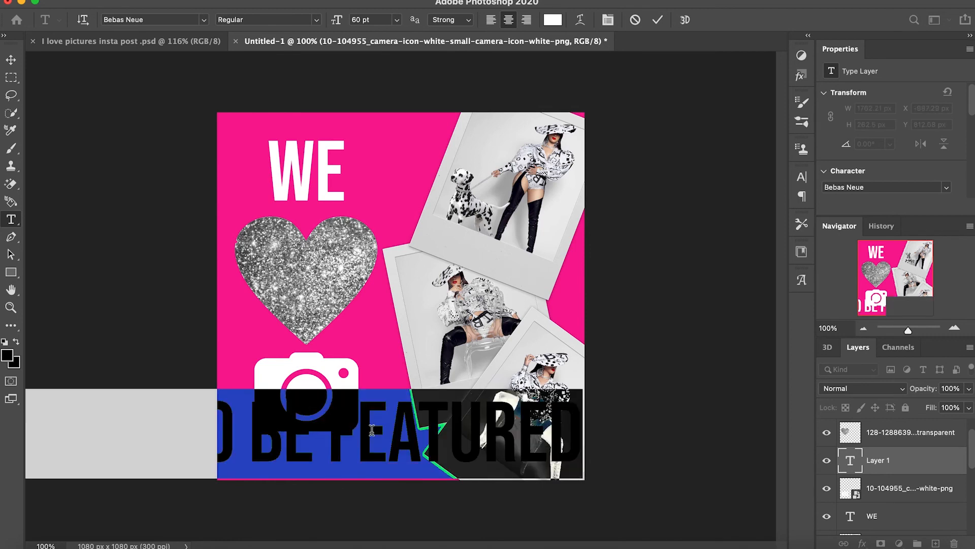
click(397, 19)
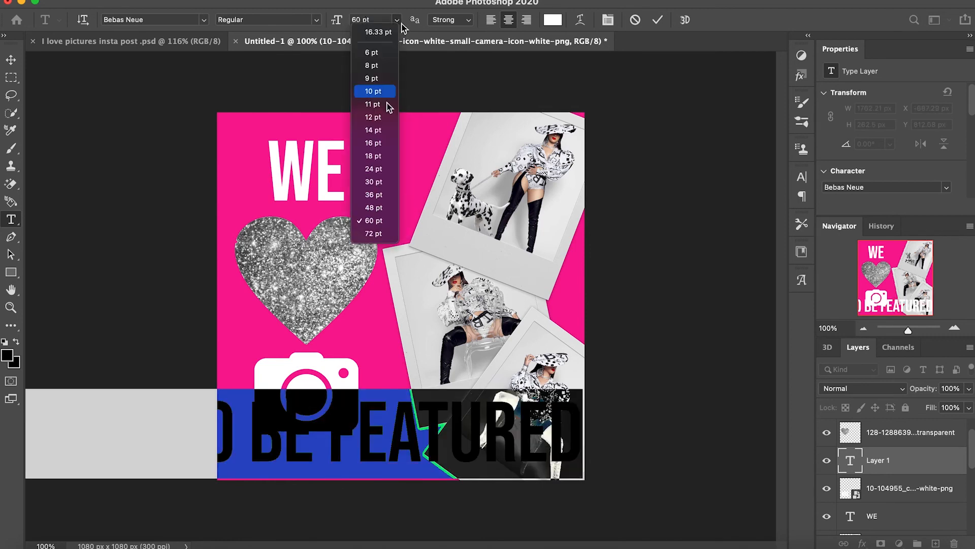
click(374, 183)
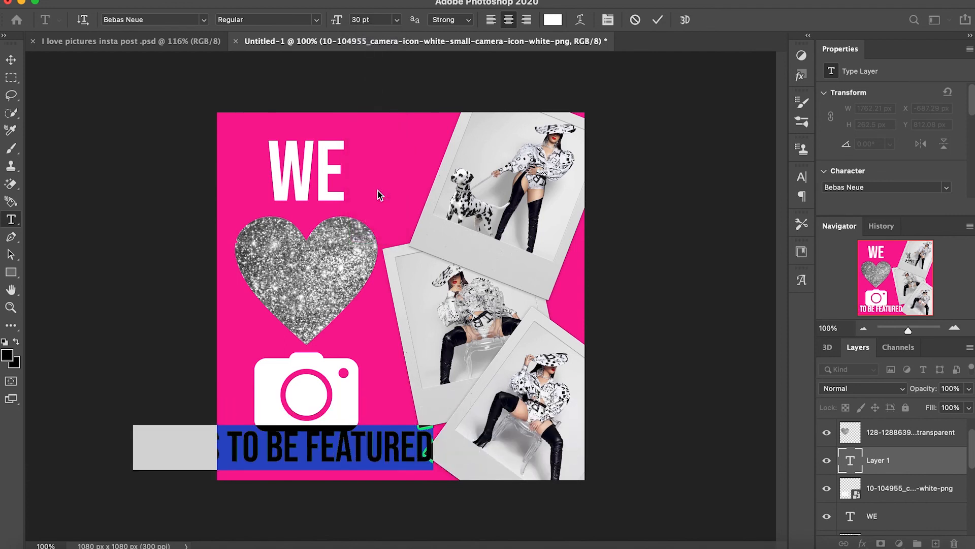
click(397, 19)
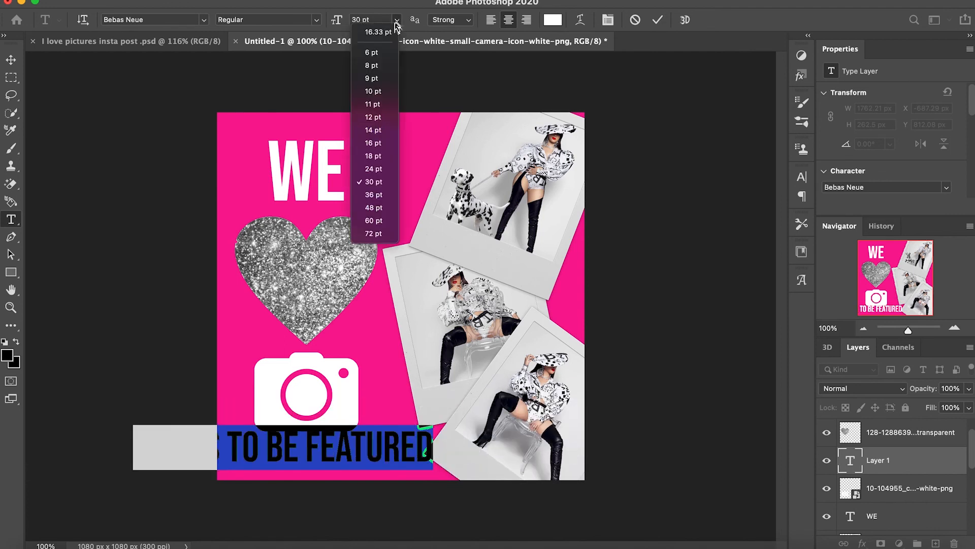
click(393, 167)
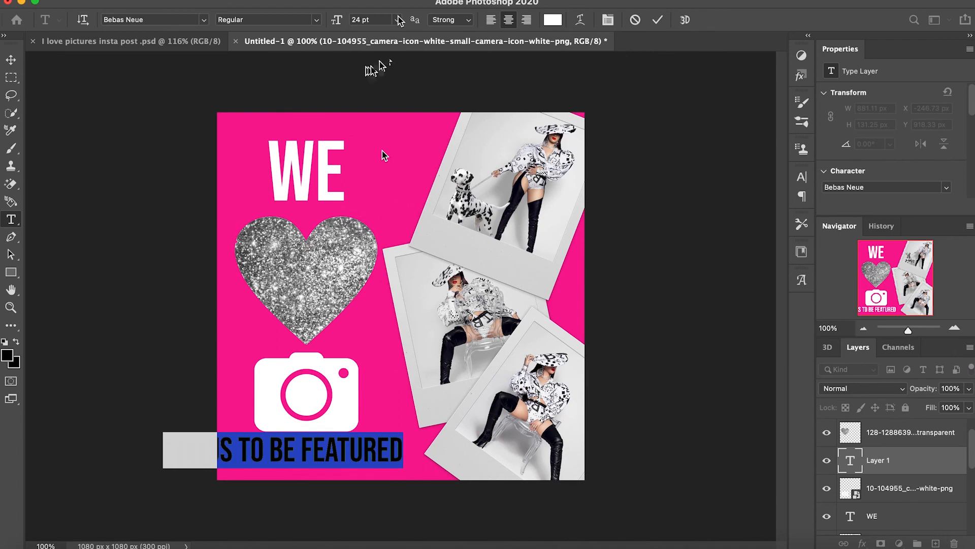
click(397, 20)
click(383, 156)
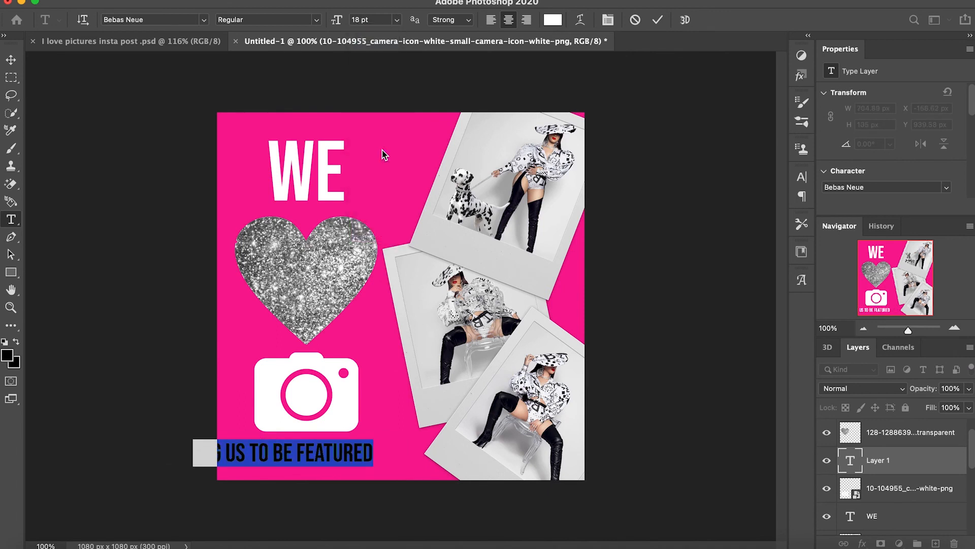
click(9, 56)
drag(270, 458, 300, 465)
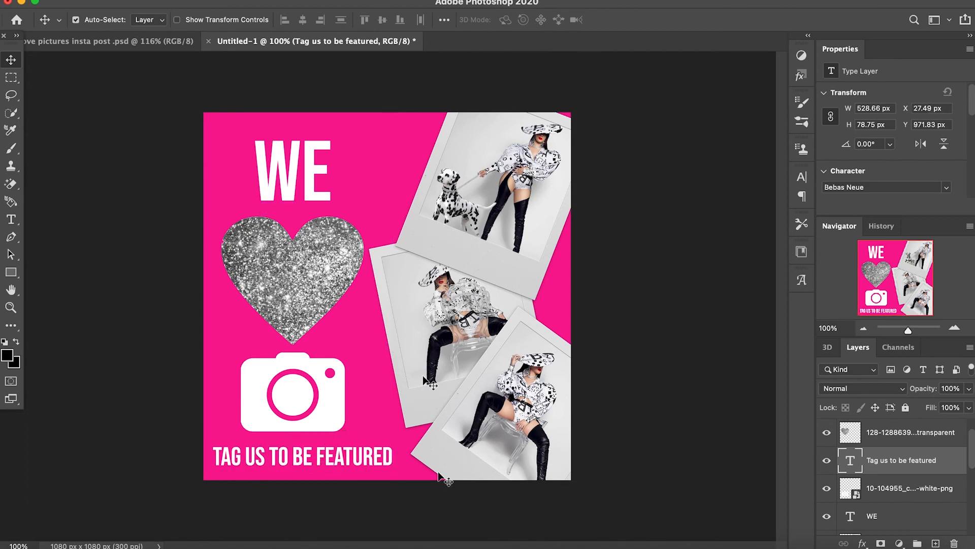
Apply a Drop Shadow to the "TAG US TO BE FEATURED" text with 16 px distance and about 57% opacity.
double_click(953, 467)
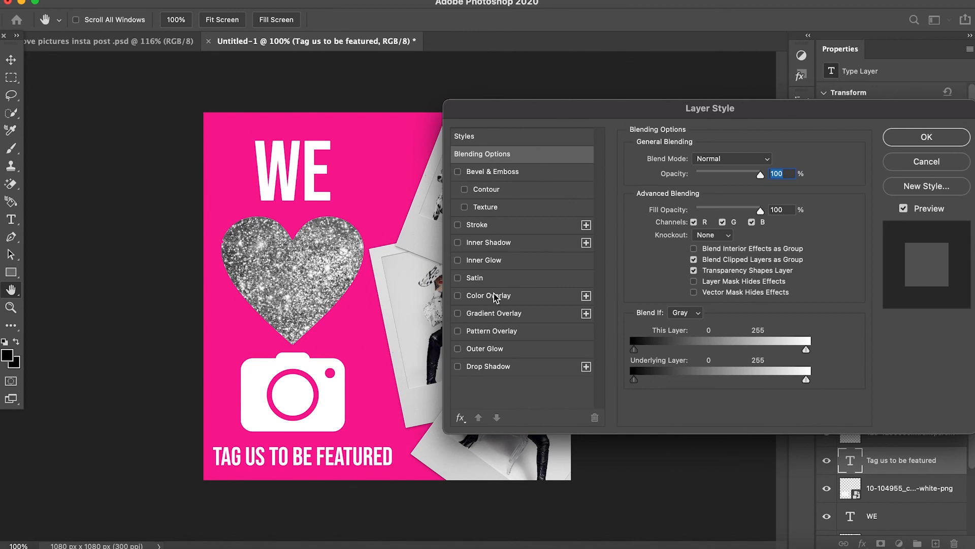
click(457, 366)
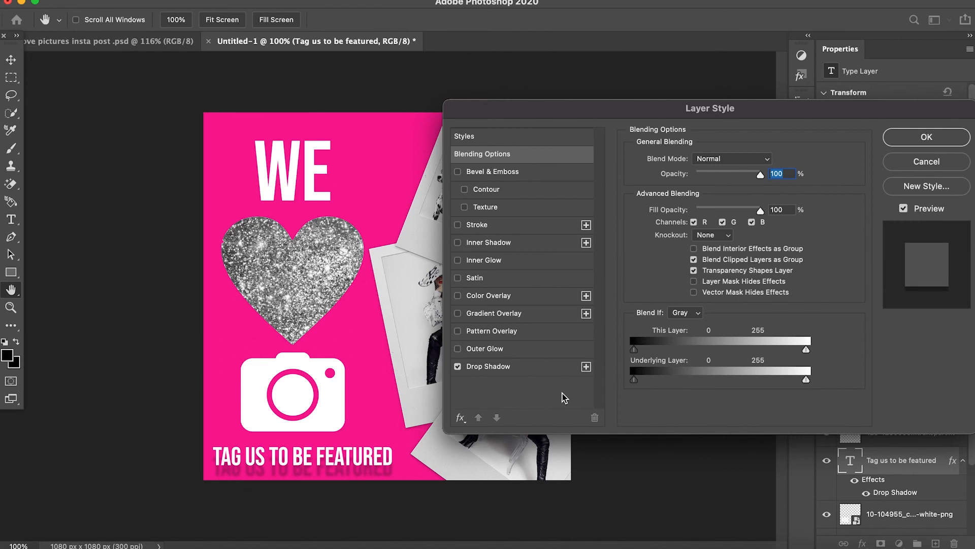
click(552, 374)
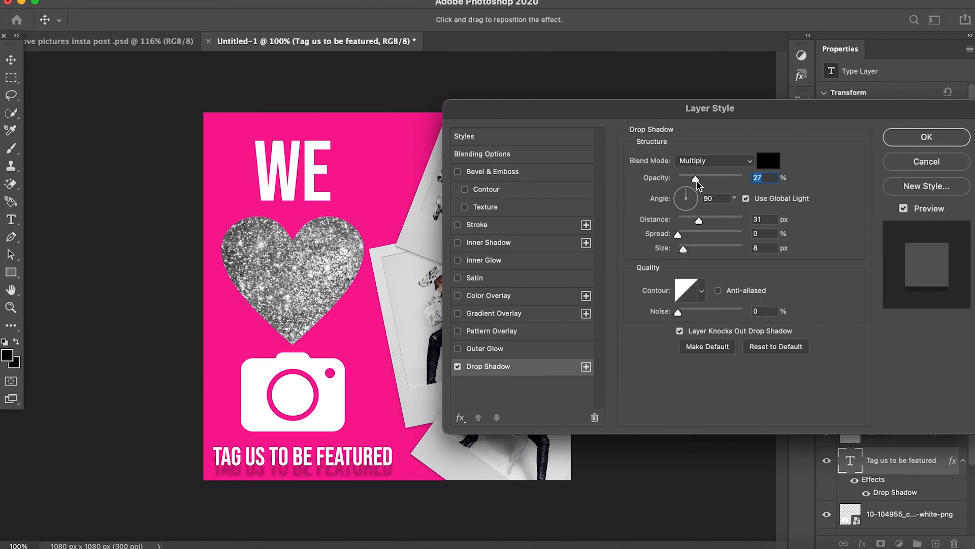
drag(699, 221, 690, 228)
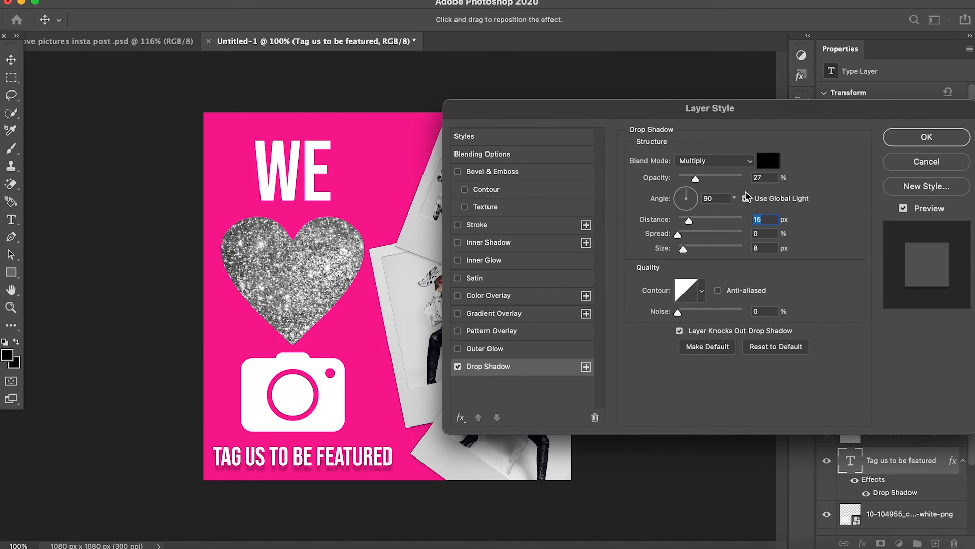
drag(695, 179, 715, 182)
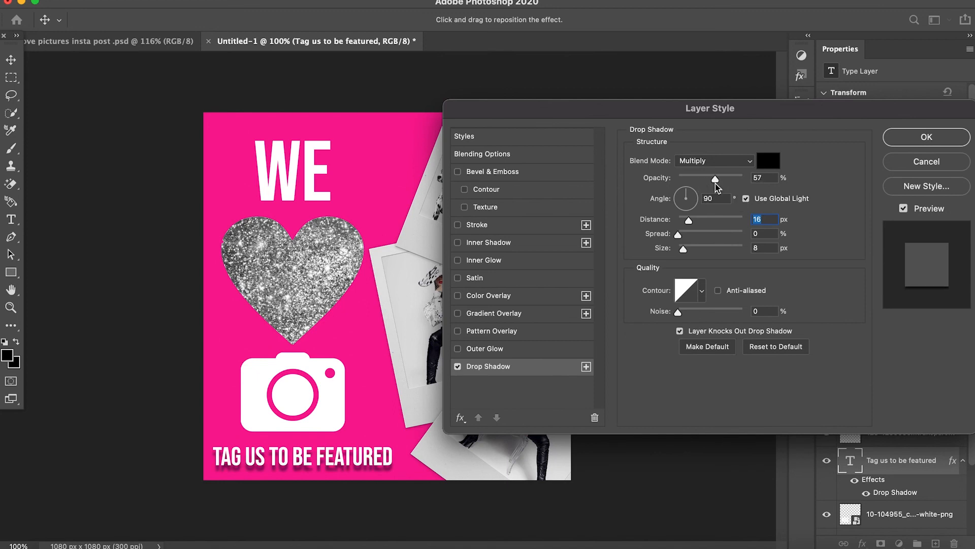
drag(715, 183, 718, 184)
click(943, 143)
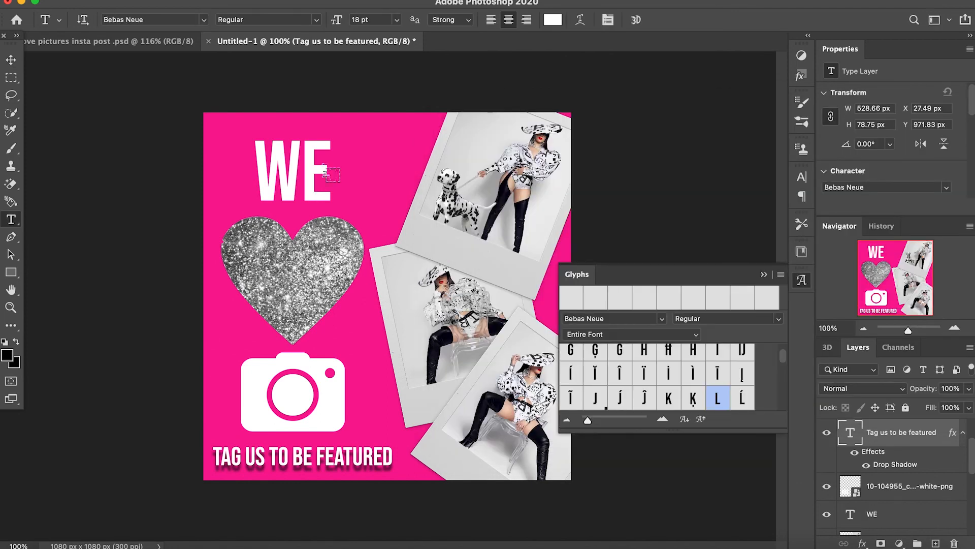
Start a new text layer beside the WE text using the Dream Catcher font in black 000000.
click(334, 179)
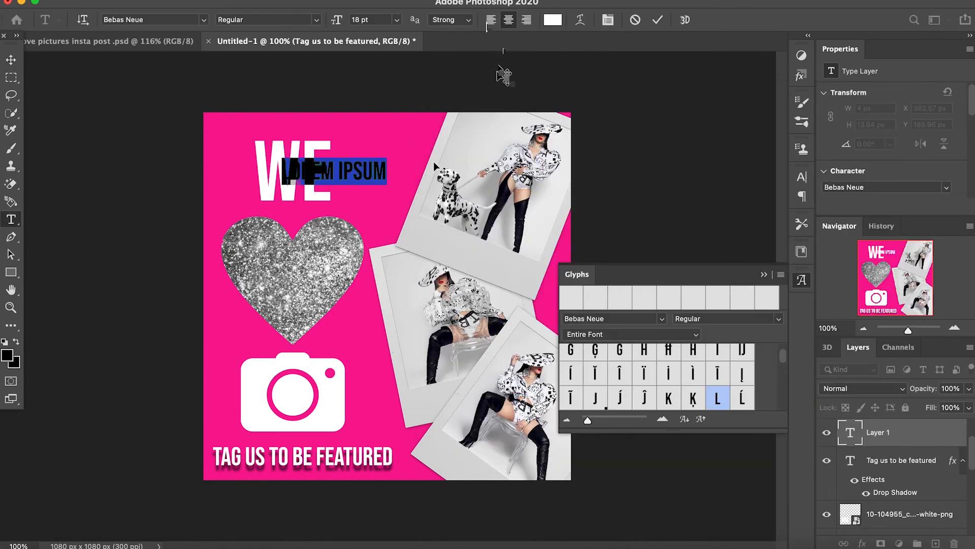
click(203, 20)
click(237, 61)
click(553, 20)
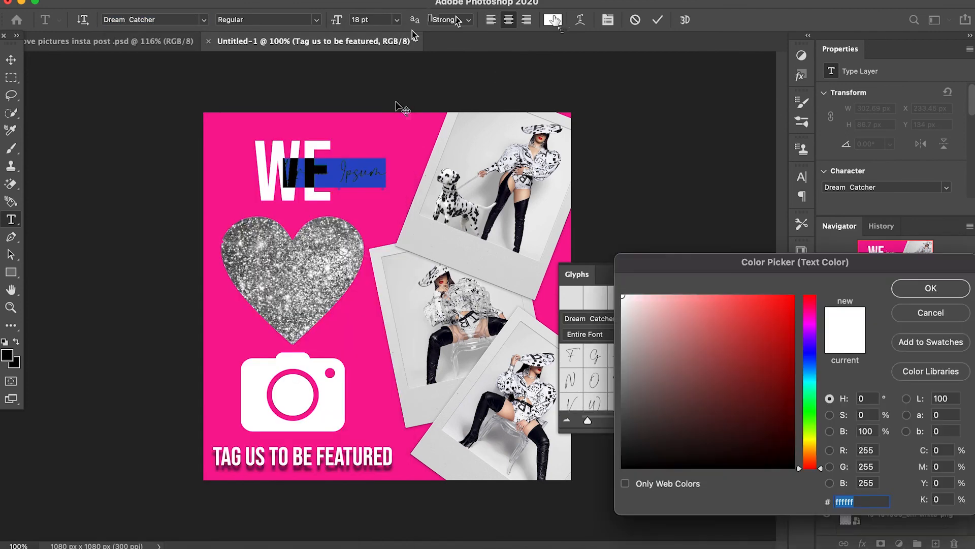
click(360, 176)
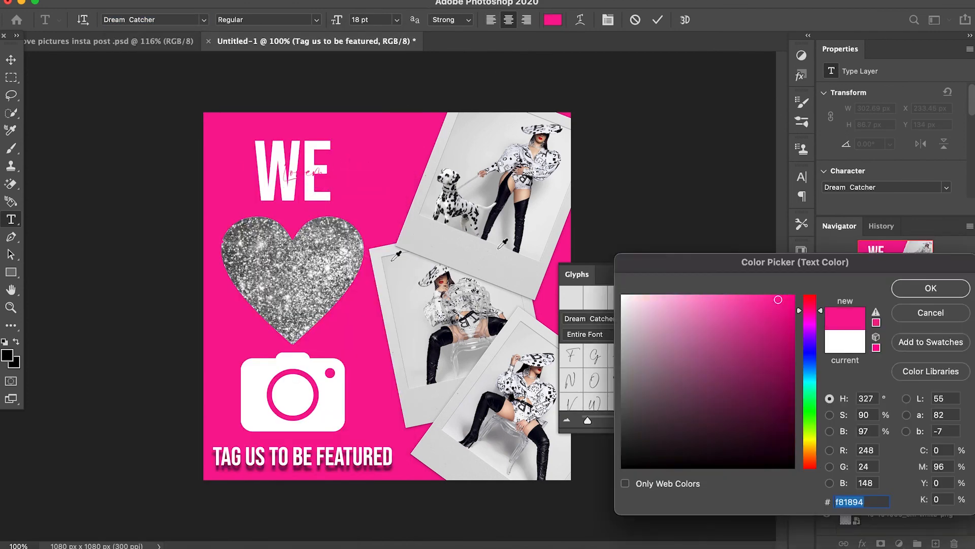
text(000000)
click(930, 288)
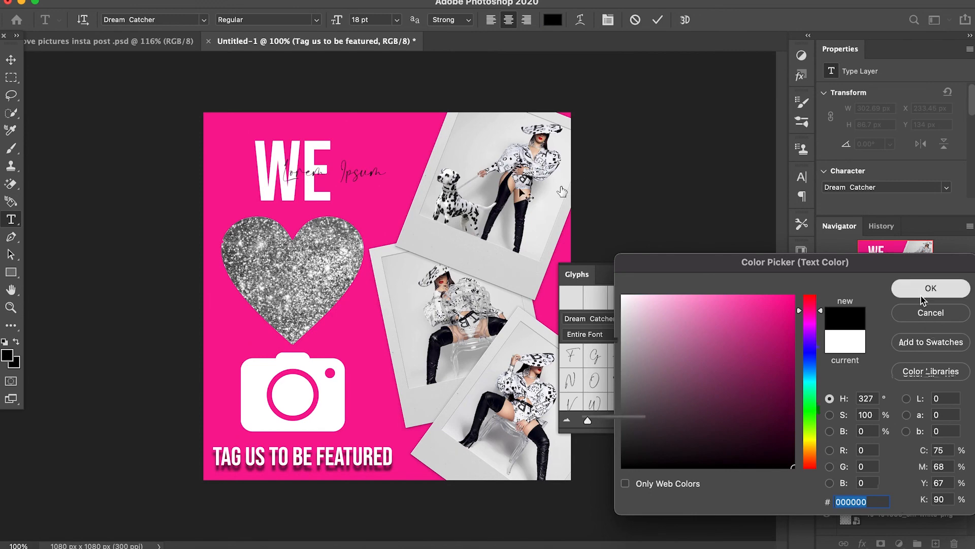
text(TheRichDNA)
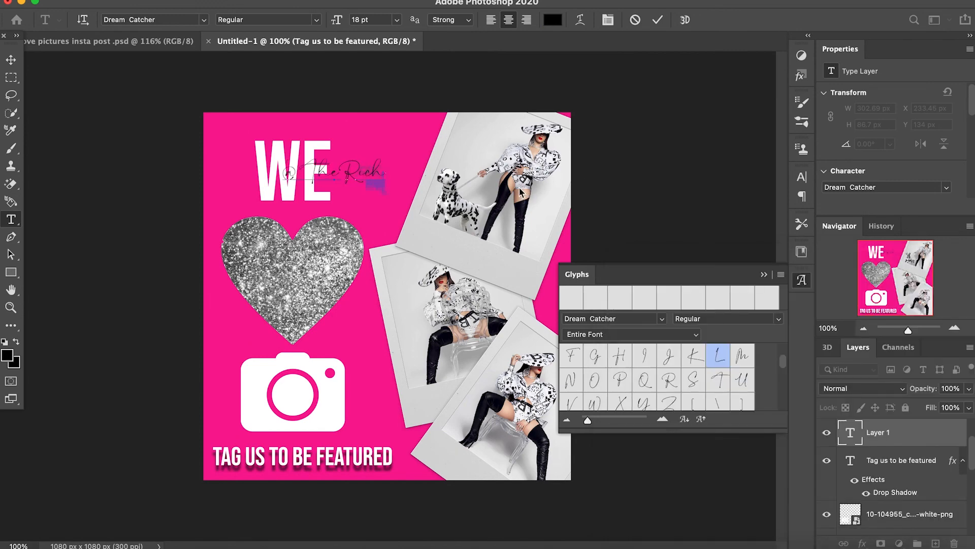
key(BackSpace)
key(BackSpace)
key(BackSpace)
key(BackSpace)
key(BackSpace)
key(BackSpace)
key(BackSpace)
key(BackSpace)
key(BackSpace)
key(BackSpace)
key(BackSpace)
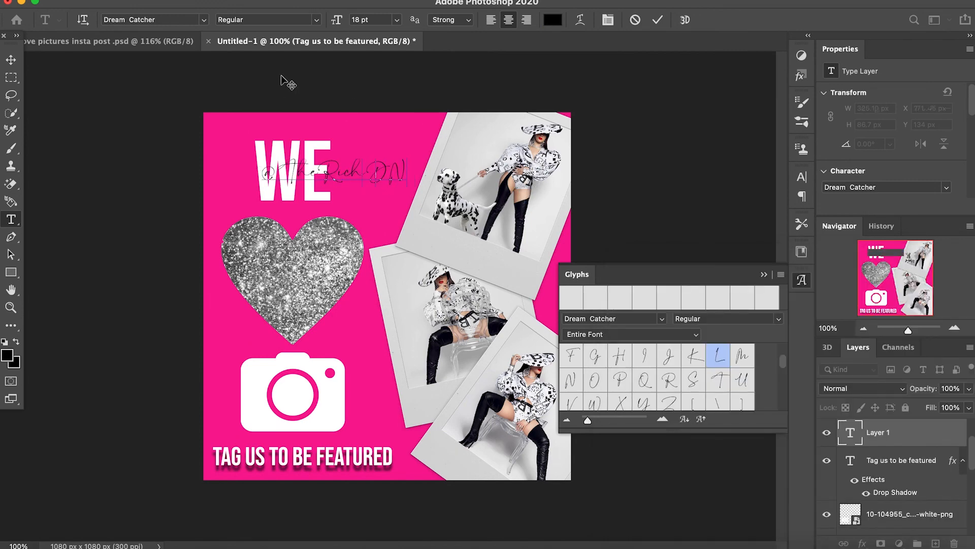
text(@Rich)
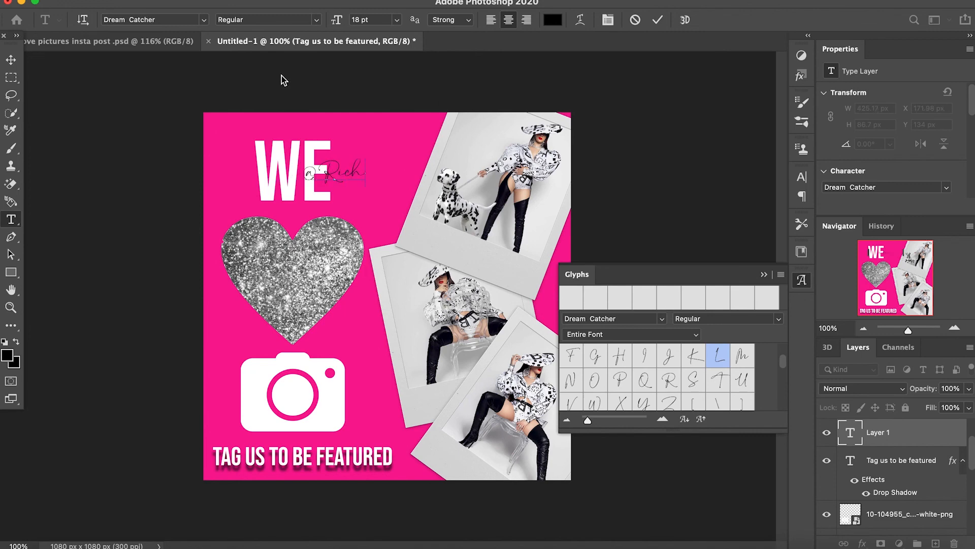
text(DNABrand)
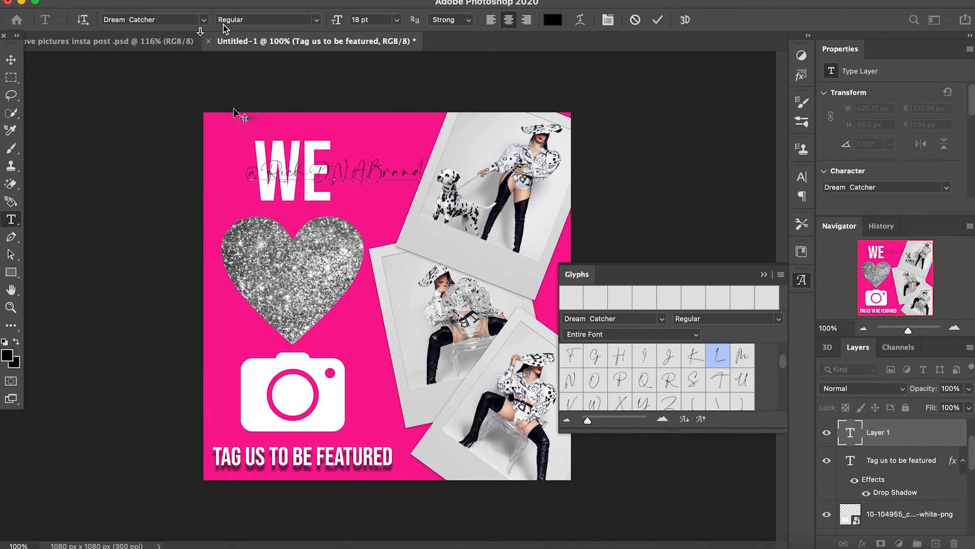
click(128, 1)
click(172, 272)
drag(410, 215, 384, 235)
drag(377, 193, 506, 280)
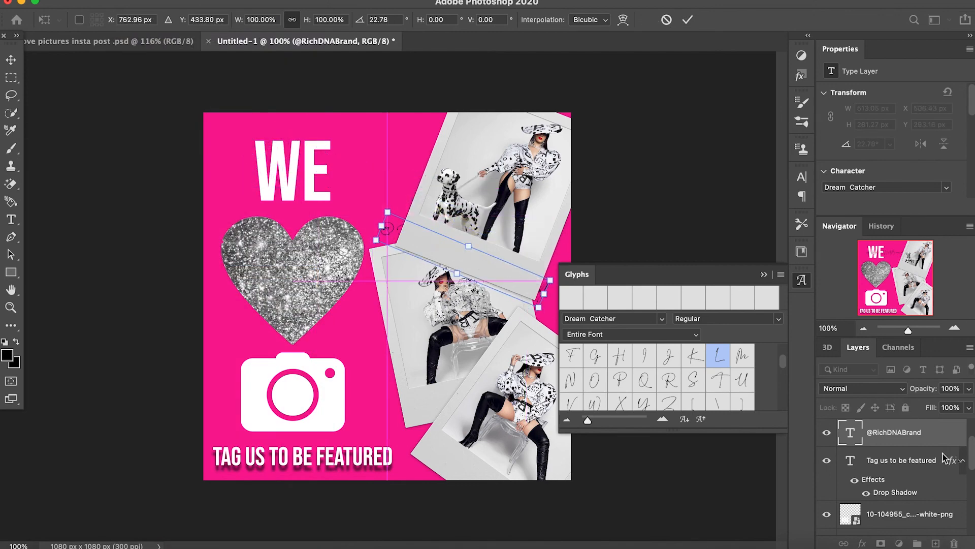
scroll(911, 453, up, 3)
drag(909, 482, 902, 429)
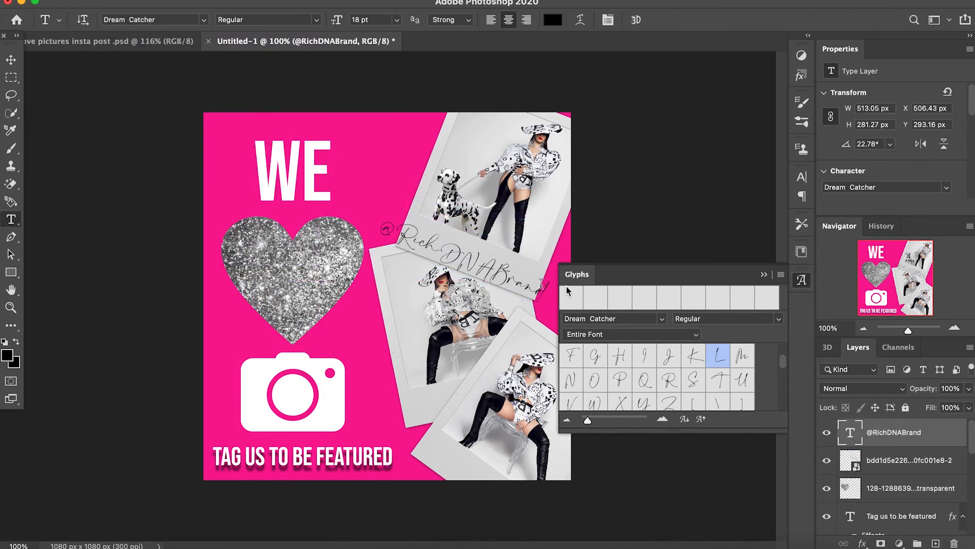
click(128, 0)
click(175, 273)
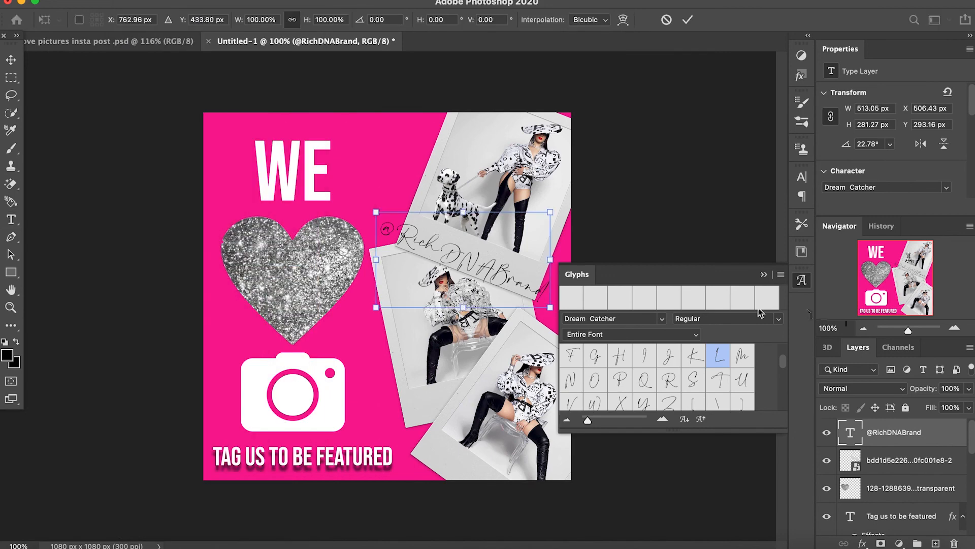
drag(550, 307, 507, 276)
click(688, 20)
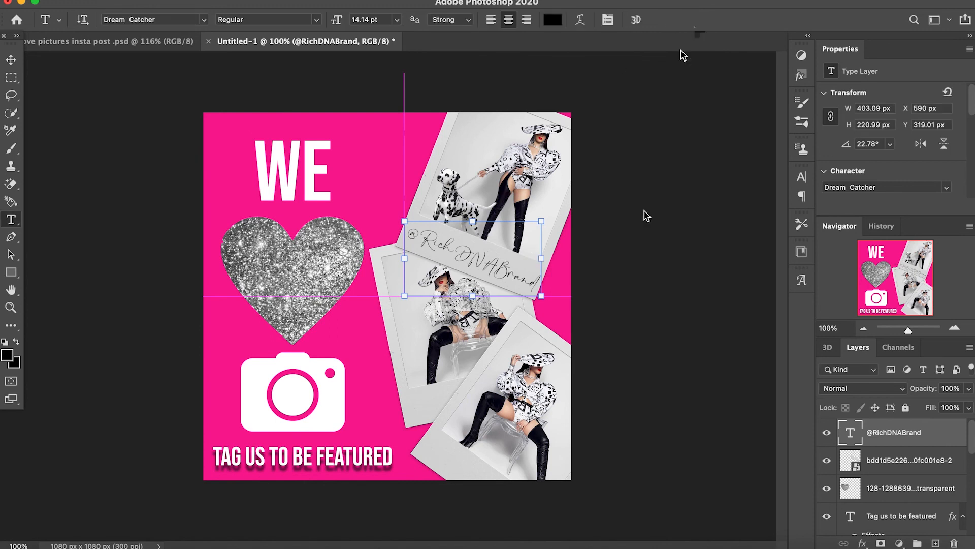